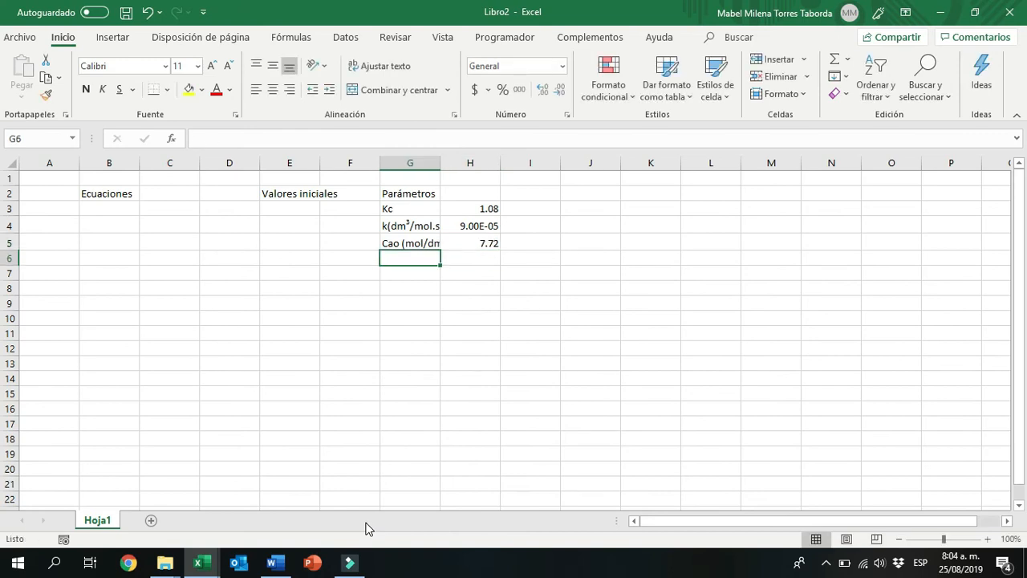
Label G6 as Cbo (mol/dm³) and enter 10.93 as its parameter value in H6
left_click(207, 140)
key("BackSpace")
type("b")
left_click(474, 260)
type("10.93")
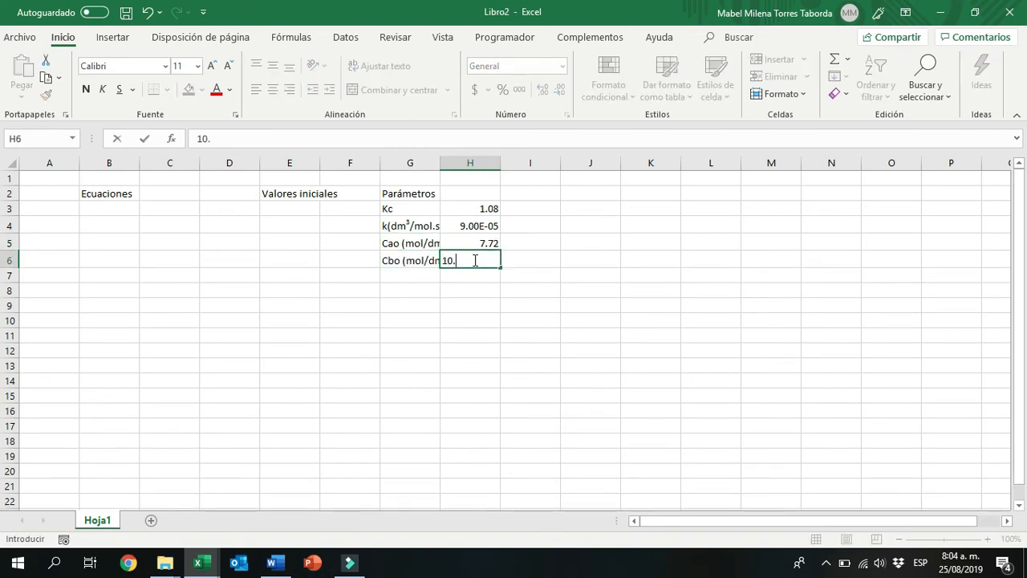
key("Return")
Insert the Greek letter υ from the Symbol font into G7 to begin the υo parameter label
key("Left")
key("alt+b")
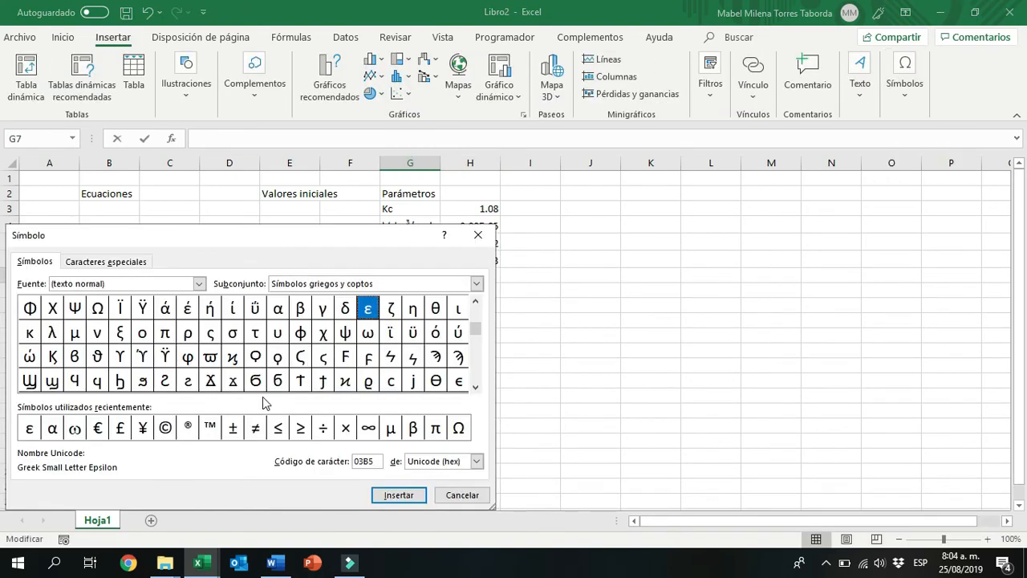
left_click(475, 388)
left_click(475, 387)
left_click(475, 388)
left_click(199, 284)
type("sy")
left_click(90, 308)
left_click(475, 388)
left_click(150, 386)
double_click(150, 386)
left_click(464, 495)
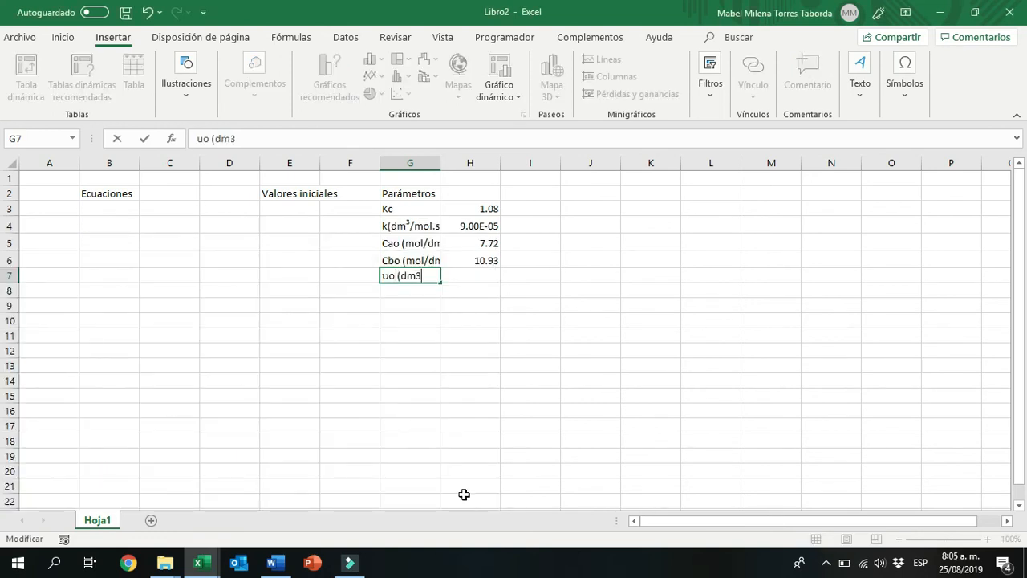
Format the 3 as superscript in the υo (dm³/s) label in G7 and set H7 to 0.05
key("ctrl+1")
left_click(72, 401)
left_click(353, 526)
left_click(485, 281)
type("=0.05")
key("Return")
Label G8 as V (dm³) with the 3 in superscript and set its value in H8 to 200
key("Left")
type("V (dm3)")
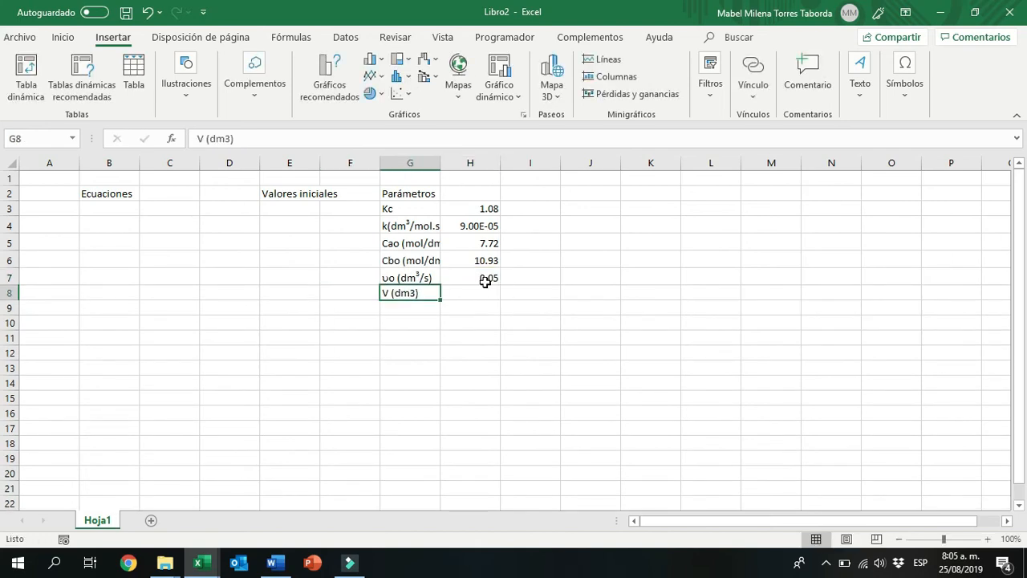
key("Left")
key("shift+Left")
key("ctrl+1")
left_click(72, 400)
left_click(353, 526)
left_click(481, 293)
type("400")
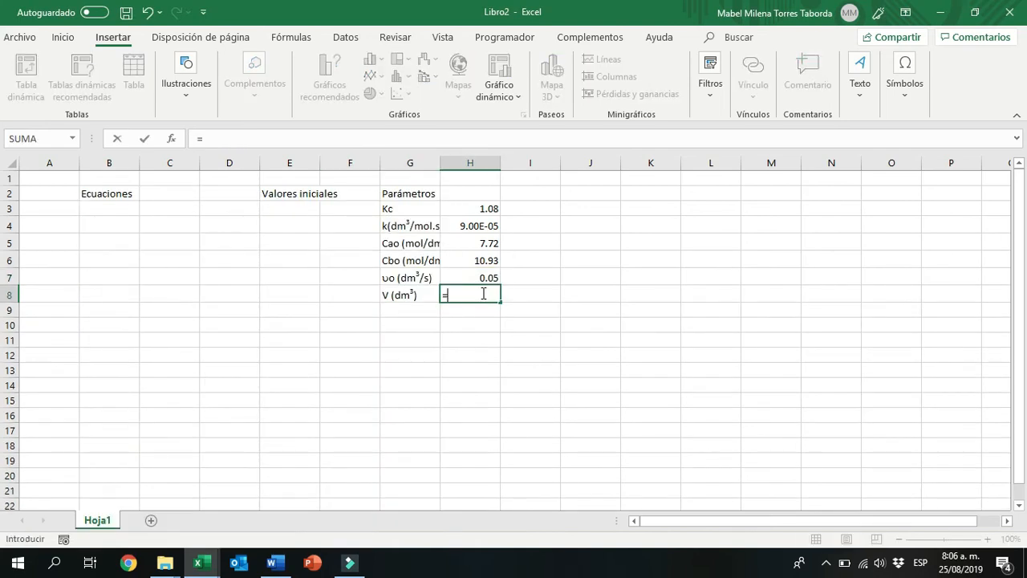
key("Return")
Enter the label t (s) in E3 under Valores iniciales, with an initial value of 0 in F3
key("Up")
key("Left")
key("Left")
key("Left")
key("Up")
key("Up")
key("Up")
key("Up")
key("Up")
type("t (s)")
key("Tab")
type("0")
key("Return")
Label E4 as Ca (mol/dm³) with the 3 in superscript and set its initial value in F4 to 7.72
type("C")
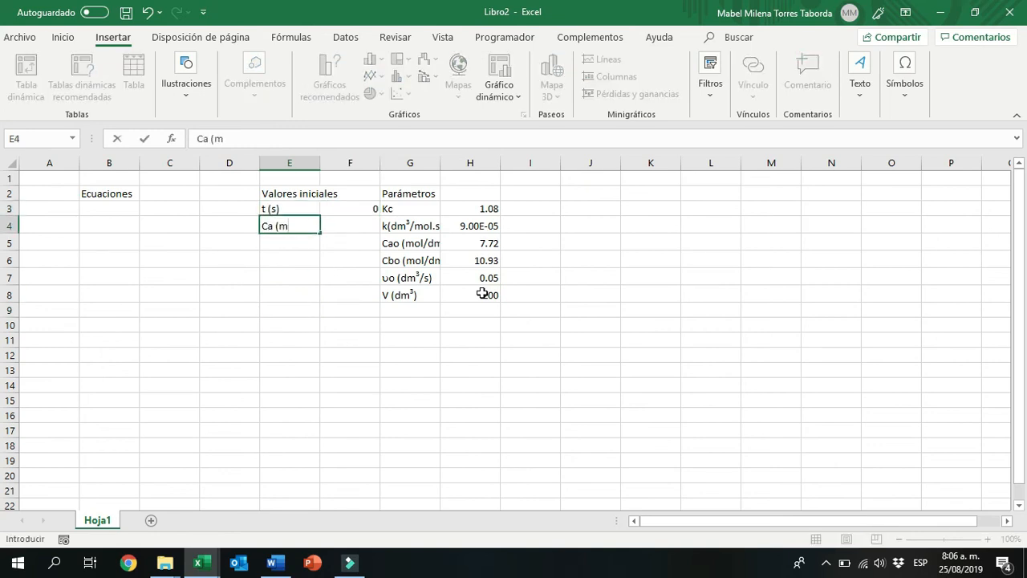
type("a (mol/dm3)")
key("Left")
key("shift+Left")
key("ctrl+1")
left_click(71, 400)
left_click(353, 526)
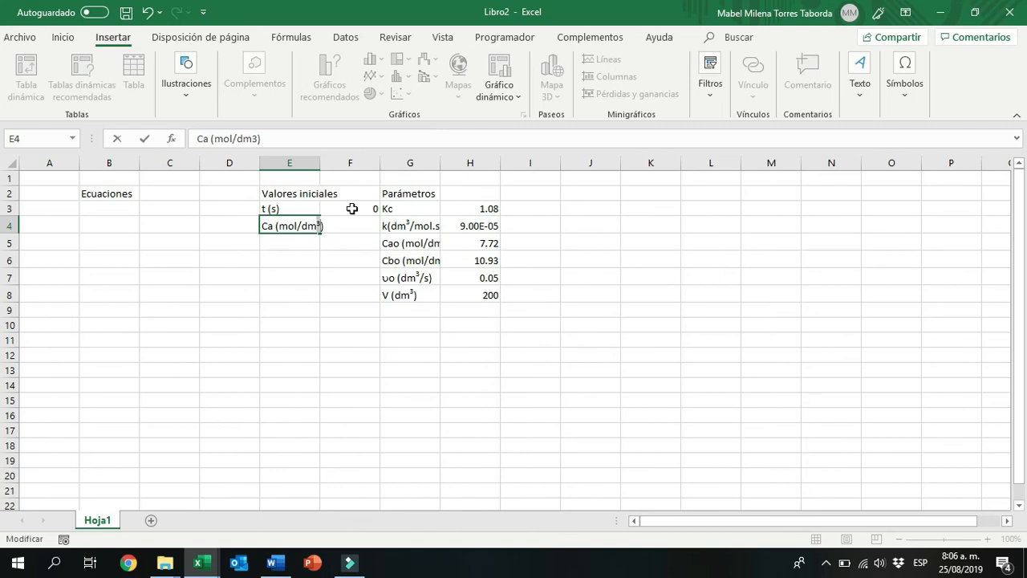
left_click(342, 222)
type("7.72")
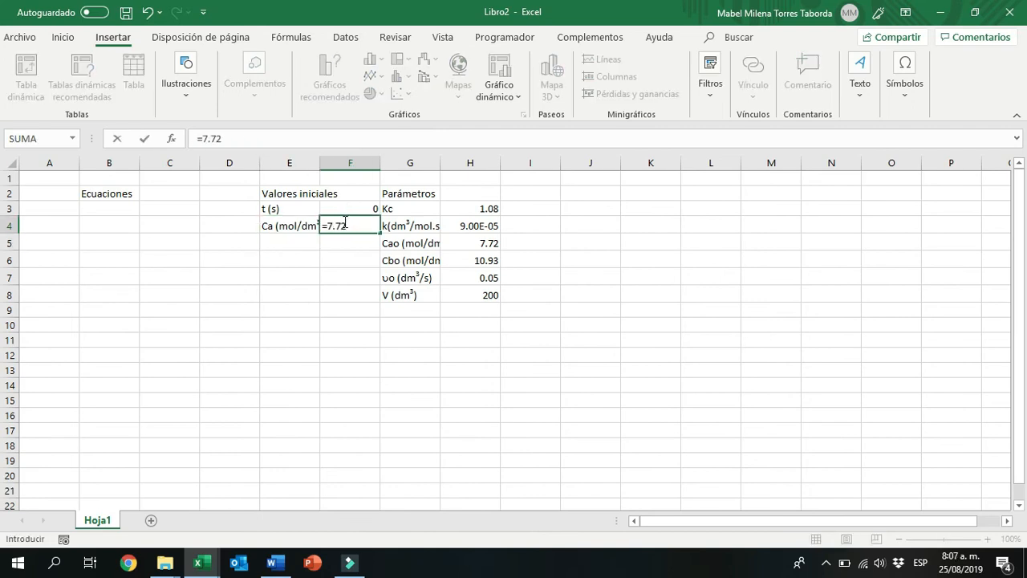
key("Return")
Label E5 as Cb (mol/dm³) with the 3 in superscript and set its initial value in F5 to 0
key("Left")
type("Cb (mol/")
left_click_drag(257, 138, 253, 138)
key("ctrl+1")
left_click(71, 401)
left_click(353, 527)
left_click(356, 246)
type("0")
key("Return")
Copy the Cb label into E6, change it to Cc (mol/dm³), and set F6 to 0
key("Left")
type("C")
key("BackSpace")
left_click(292, 245)
key("ctrl+c")
left_click(291, 262)
key("ctrl+v")
double_click(273, 260)
key("BackSpace")
type("c")
left_click(366, 263)
type("0")
Copy the Cc label into E7, change it to Cd (mol/dm³), and give it an initial value of 0 in F7
left_click(300, 260)
key("ctrl+c")
left_click(293, 277)
key("ctrl+v")
double_click(270, 277)
key("BackSpace")
Label E8 as V (dm³) with the 3 in superscript and set its initial value in F8 to 200
type("V (dm3")
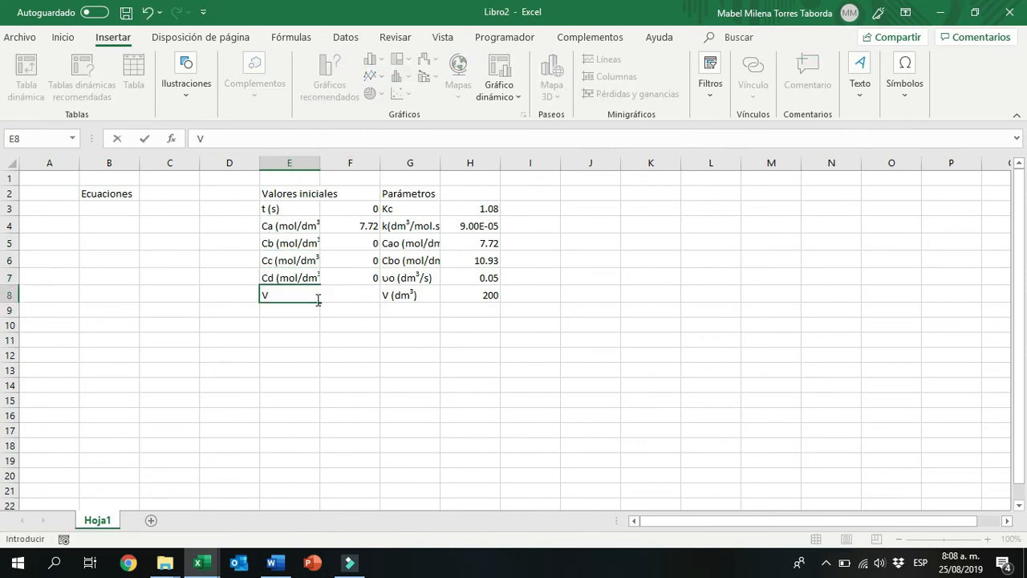
key("shift+Left")
key("ctrl+1")
left_click(71, 403)
left_click(351, 525)
type(")")
left_click(364, 294)
type("200")
List the equation labels dCa/dt, dCb/dt, dCc/dt, dCd/dt and dV/dt in B3:B7 under Ecuaciones
left_click(107, 207)
type("dCa/")
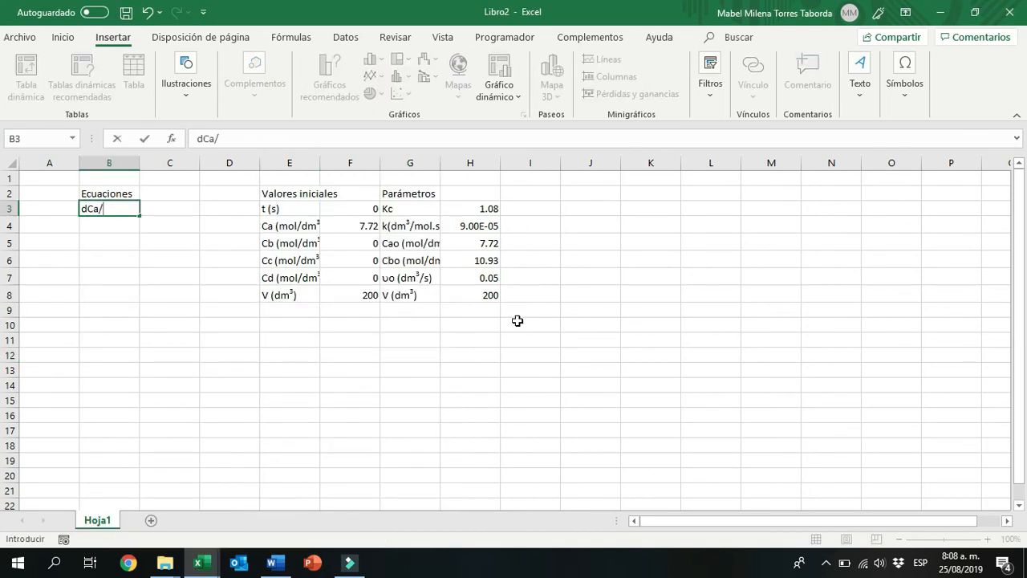
type("dt")
key("Return")
type("dCb/dt")
key("Return")
type("dCc/dt")
key("Return")
type("dCd/dt")
key("Return")
type("dV7")
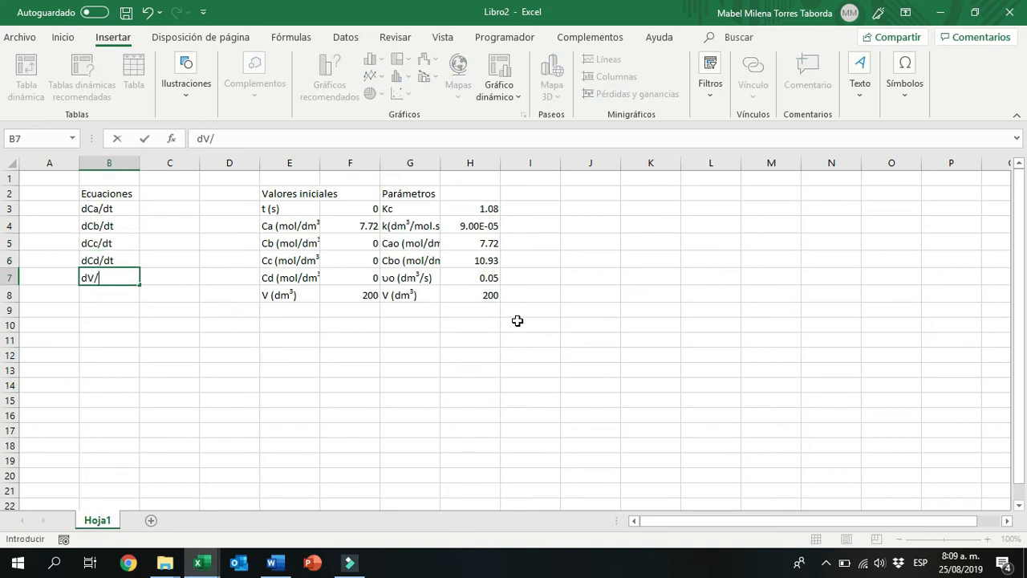
type("dt")
Begin the dCa/dt formula in C3 with the reaction term =-H4*(F4*F5-F6*F7/H3)
key("Tab")
key("Up")
key("Up")
key("Up")
key("Up")
type("=-")
left_click(488, 227)
type("*(")
left_click(367, 224)
type("*")
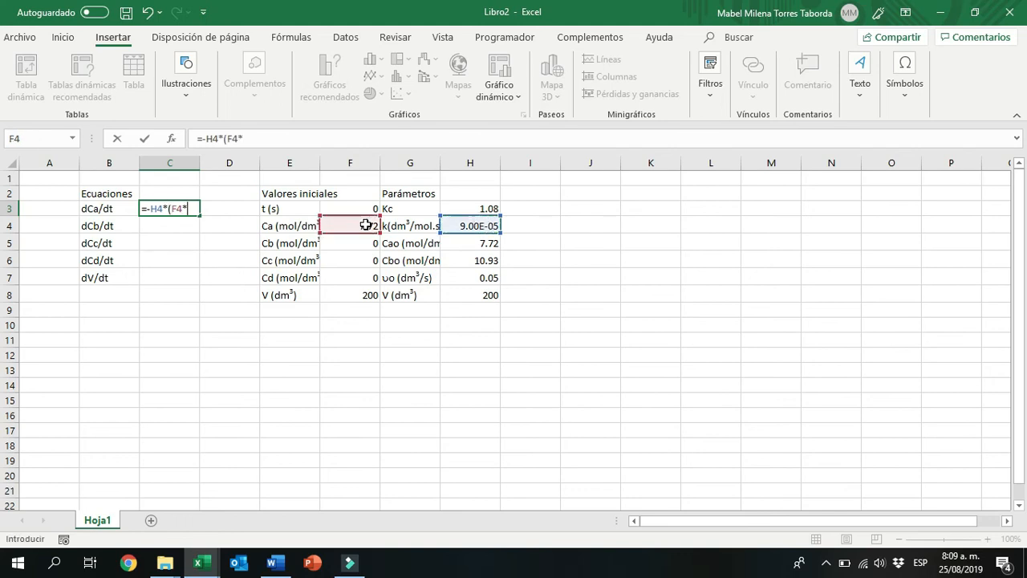
left_click(361, 242)
type(")")
key("BackSpace")
type("-")
left_click(361, 260)
type("*")
left_click(363, 278)
type("/")
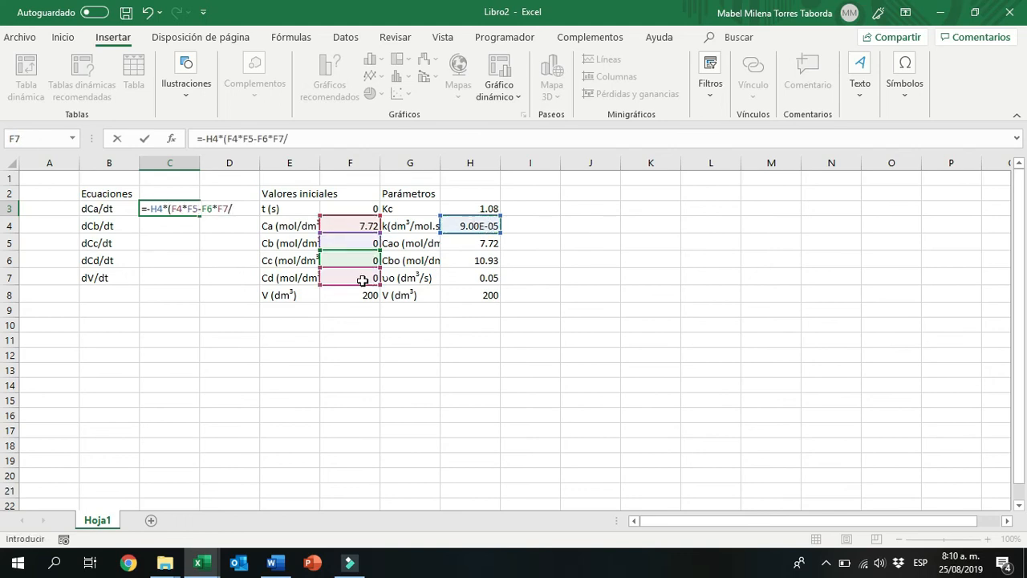
left_click(483, 207)
Complete the dCa/dt formula in C3 with the dilution term -H7/F8*F4
type(")-")
left_click(484, 277)
type("/")
left_click(343, 295)
type("*")
left_click(348, 226)
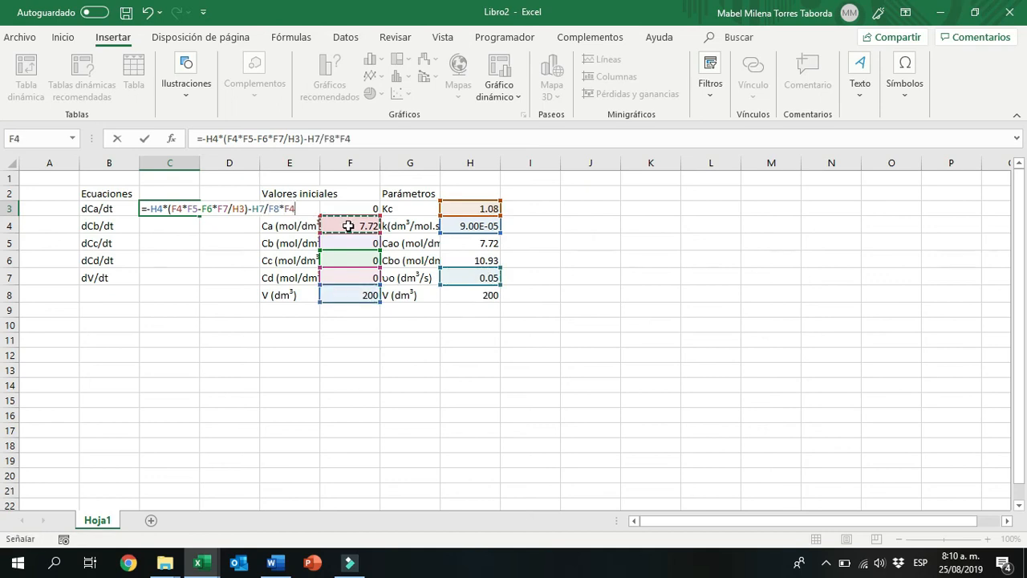
key("Return")
Begin the dCb/dt formula in C4 with the reaction term =-H4*(F4*F5-F6*F7/H3)
type("=-")
left_click(486, 222)
type("*(")
left_click(348, 227)
type("*F5-")
left_click(349, 260)
type("*")
left_click(362, 277)
type("/")
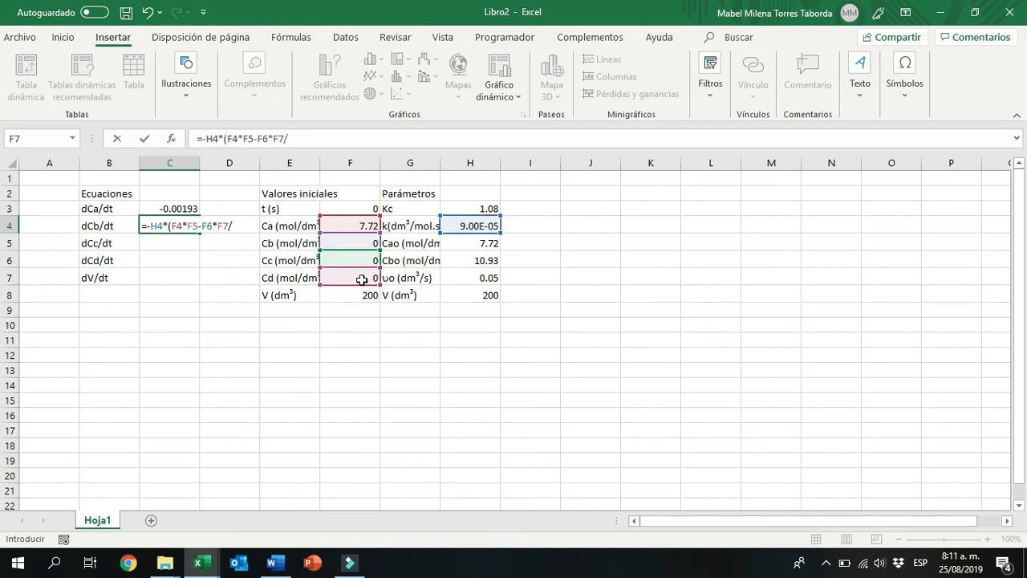
left_click(484, 208)
Complete the dCb/dt formula in C4 with the inflow and dilution term +H7*(H6-F5)/F8
type(")+")
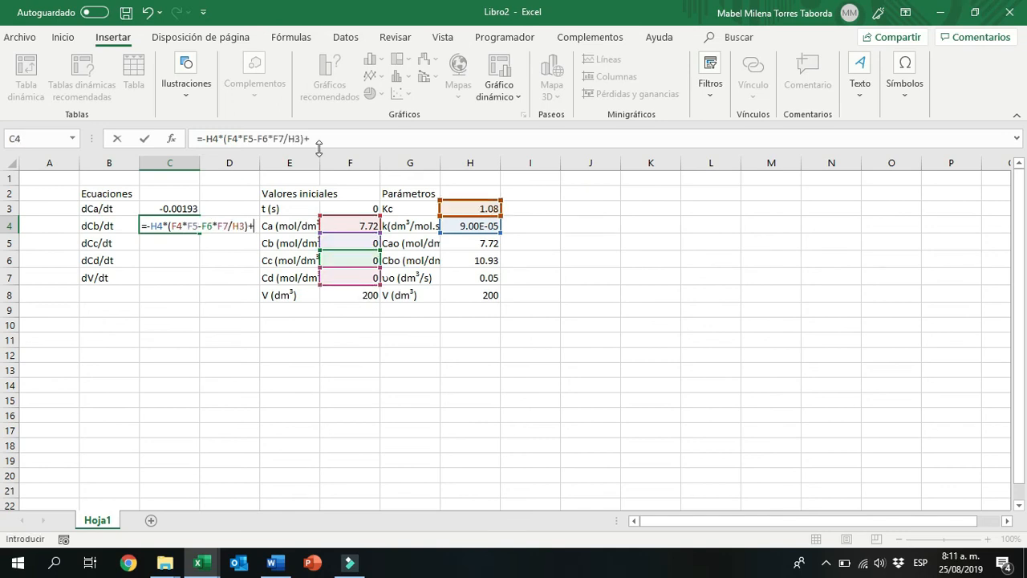
left_click(488, 275)
type("*(")
left_click(484, 258)
type("-")
left_click(353, 242)
type(")/")
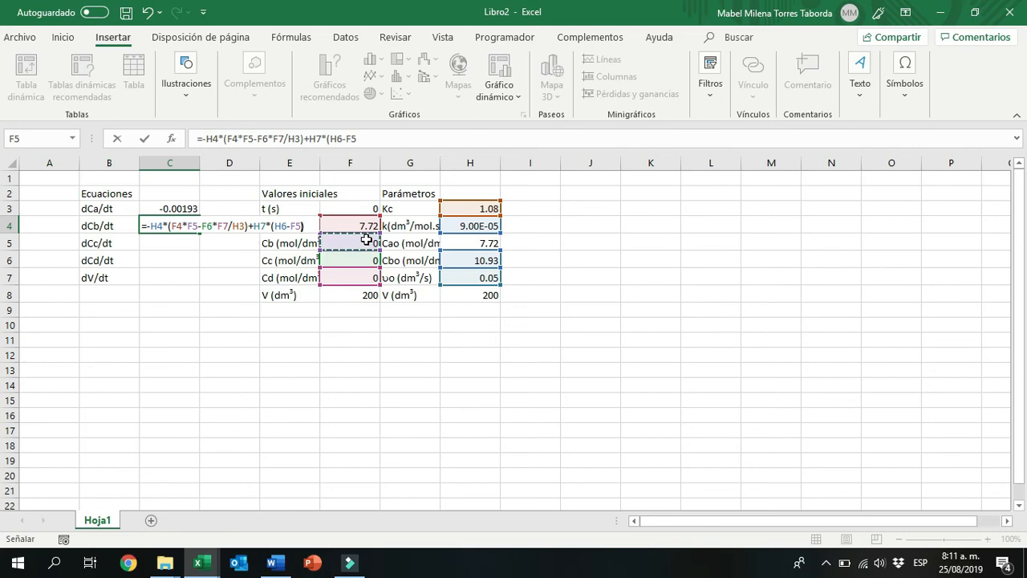
left_click(345, 299)
key("Return")
Begin the dCc/dt formula in C5 with the reaction term =H4*(F4*F5-F6*F7/H3)
type("=")
left_click(477, 226)
type("*(")
left_click(365, 226)
type("*")
left_click(365, 242)
type("-")
left_click(365, 260)
left_click(365, 278)
type("/")
left_click(468, 208)
type(")-")
Complete the dCc/dt formula in C5 with the dilution term -H7/F8*F6
left_click(483, 278)
type("/")
left_click(365, 296)
type("*")
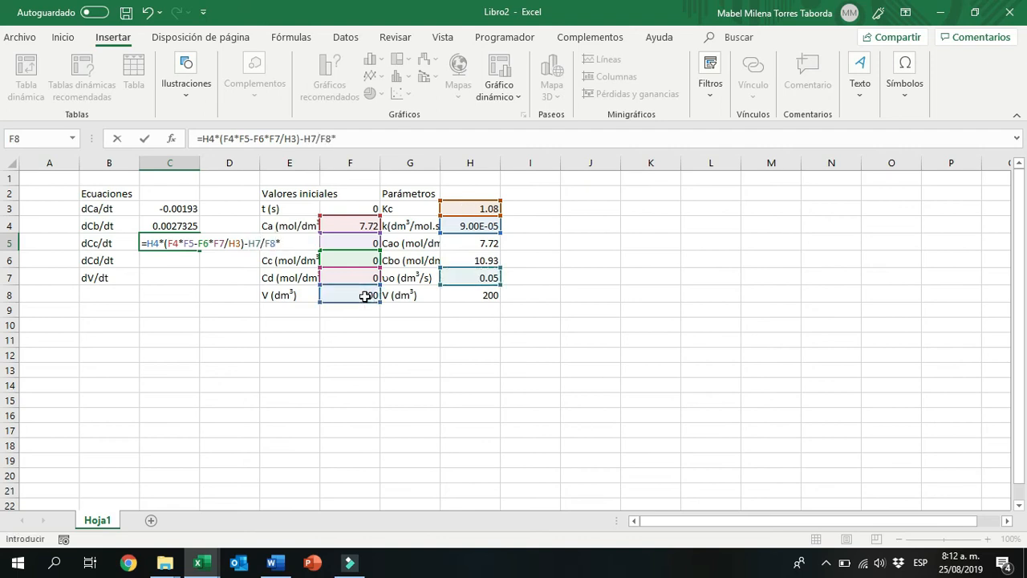
left_click(355, 258)
key("Return")
Begin the dCd/dt formula in C6 with the reaction term =H4*(F4*F5-F6*F7/H3)
type("=")
left_click(492, 227)
type("*(")
left_click(360, 227)
type("*")
left_click(357, 242)
type("-")
left_click(321, 261)
type("*")
left_click(361, 278)
type("/")
left_click(475, 209)
type(")-")
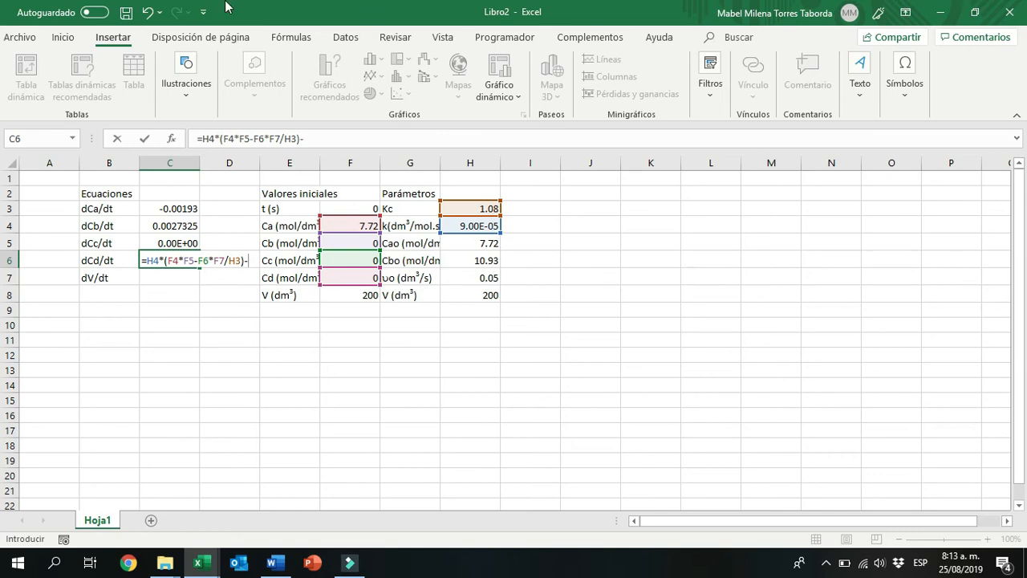
Complete the dCd/dt formula in C6 with the dilution term -H7/F8*F7 and start the dV/dt formula in C7
left_click(470, 277)
type("/")
left_click(359, 295)
type("*")
left_click(351, 277)
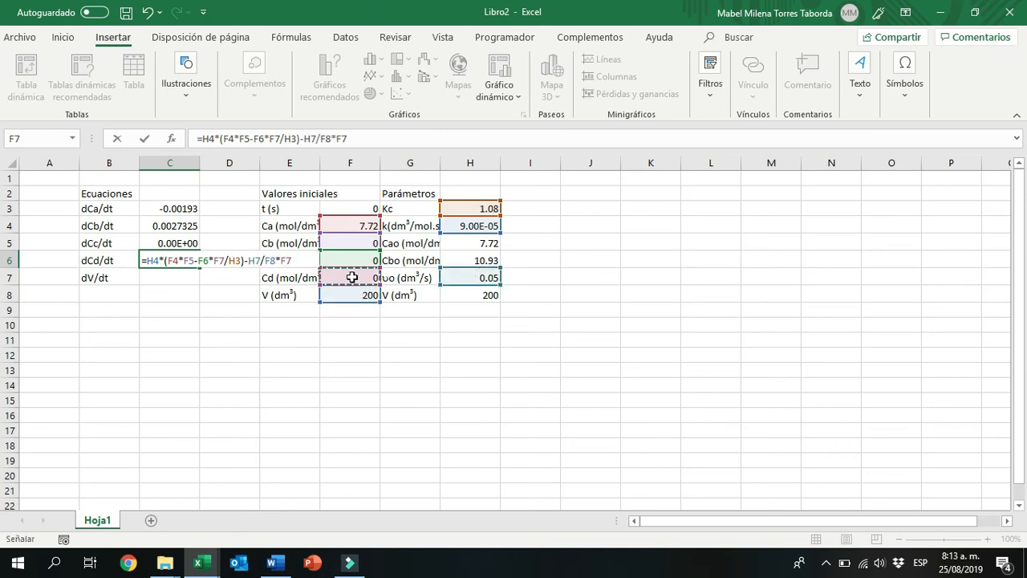
key("Return")
type("=")
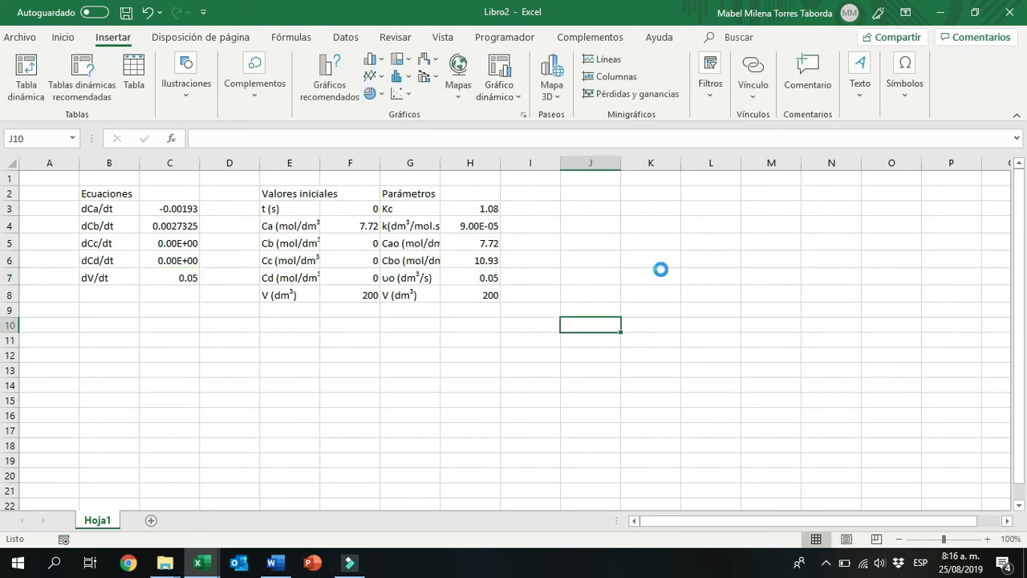
In DifSolver, assign C3:C7 as the equations and F3:F8 as the initial values, with a final time of 10000
left_click_drag(458, 131, 791, 234)
left_click(757, 290)
left_click_drag(173, 206, 172, 276)
key("Return")
left_click(772, 325)
left_click_drag(361, 209, 360, 289)
key("Return")
type("100")
Set DifSolver's maximum step size to 10, enable plotting the results in a single chart, and run the solution
left_click(725, 245)
double_click(746, 288)
type("10")
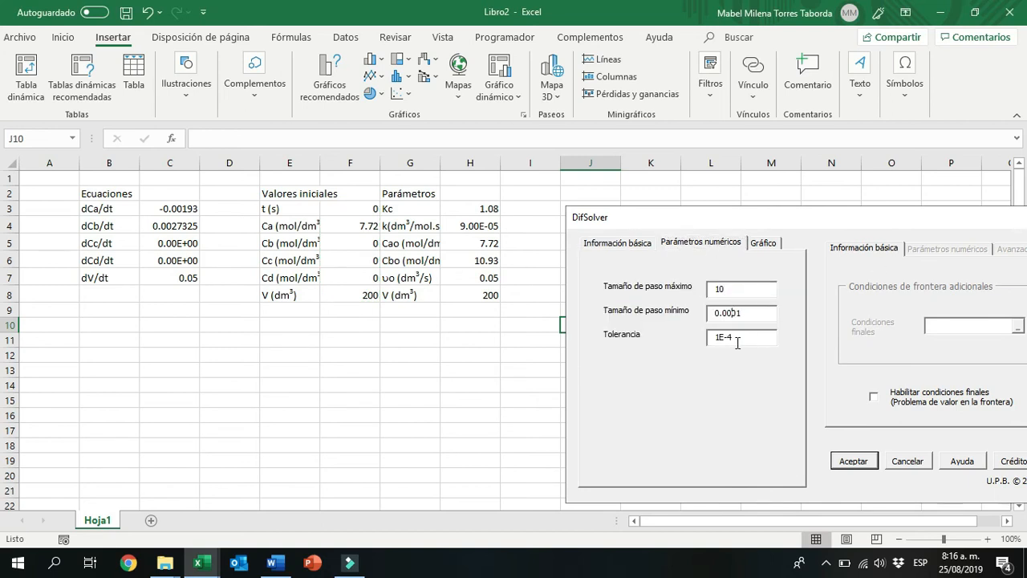
left_click(763, 242)
left_click(604, 298)
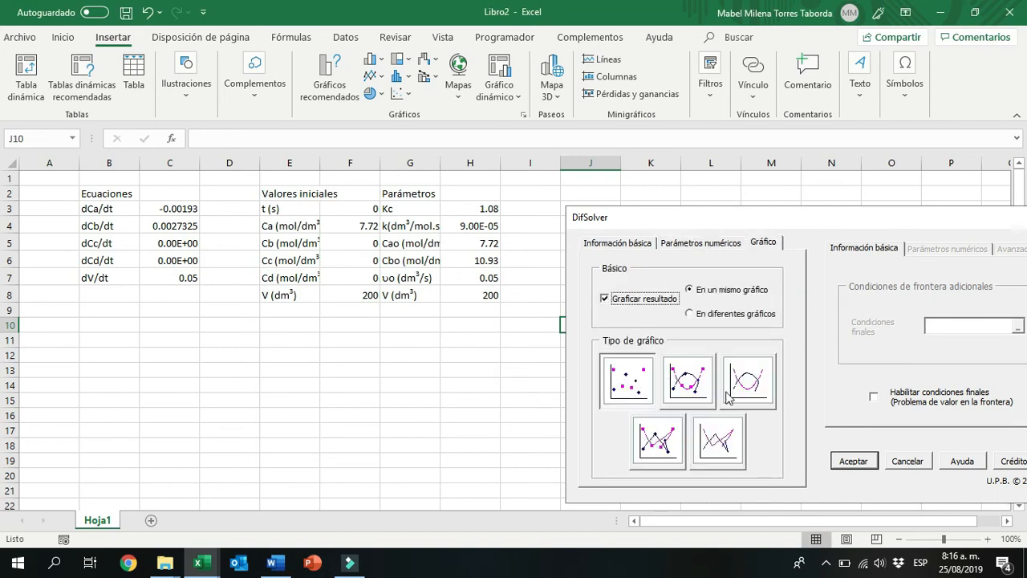
left_click(853, 461)
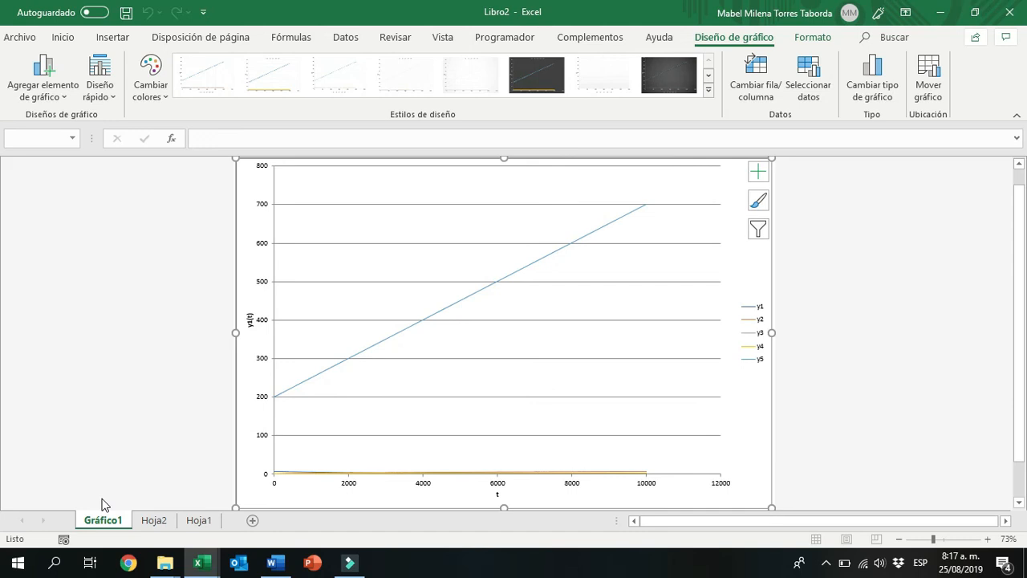
Exclude the volume series y5 from the results chart's data source
right_click(532, 313)
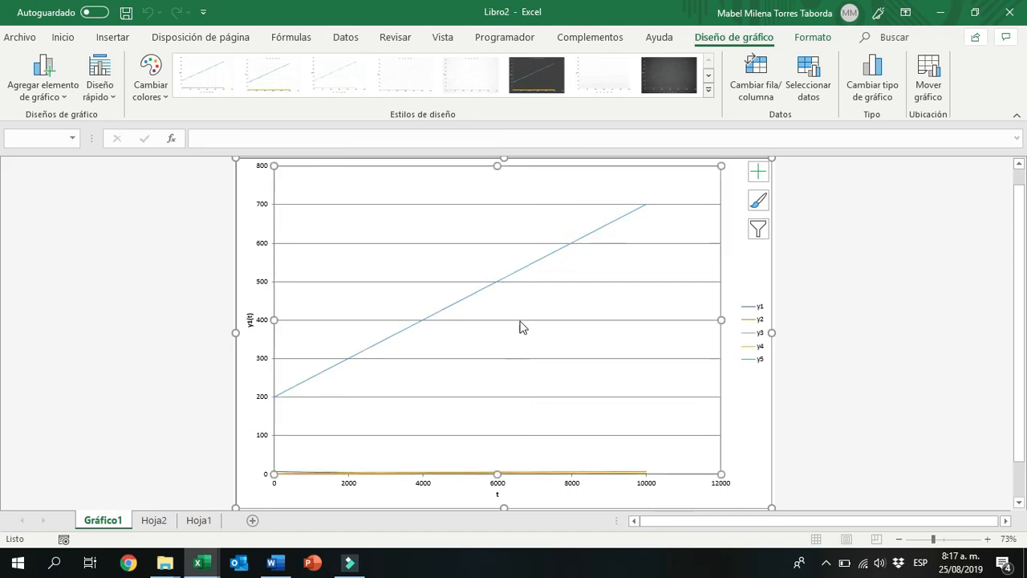
left_click(619, 415)
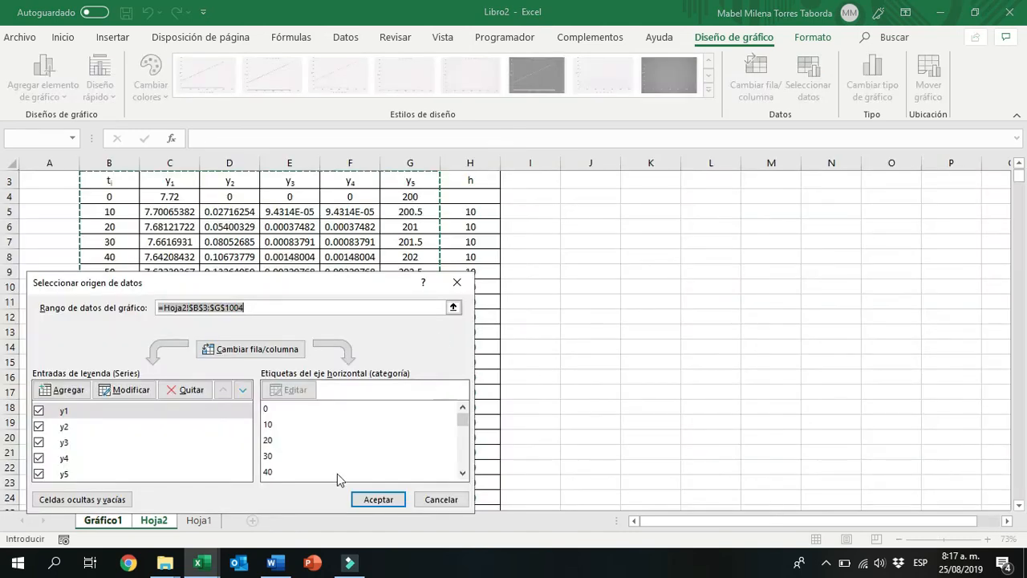
left_click(39, 474)
key("Return")
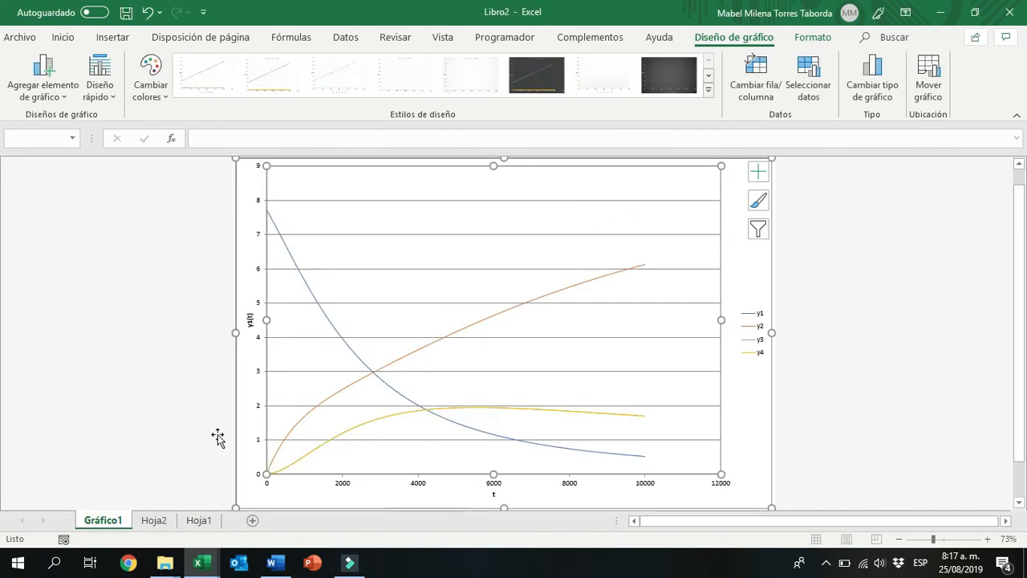
Rename the y1 to y5 column headers in C3:G3 of Hoja2 as Ca, Cb, Cc, Cd and V
left_click(155, 522)
left_click(169, 210)
type("Ca")
left_click(230, 210)
type("Cb")
left_click(290, 210)
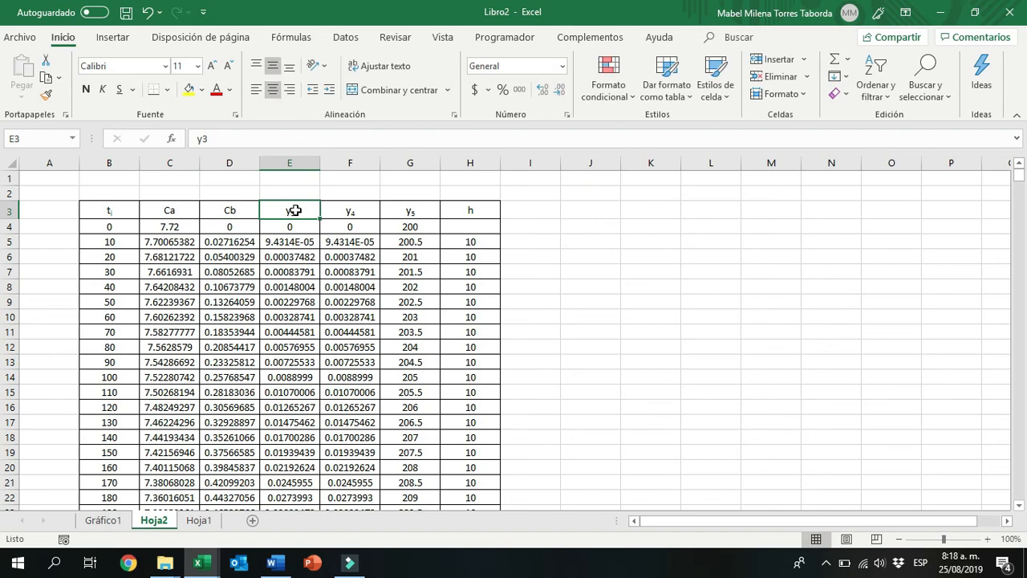
type("Cc")
left_click(349, 210)
type("Cd")
left_click(412, 210)
type("V")
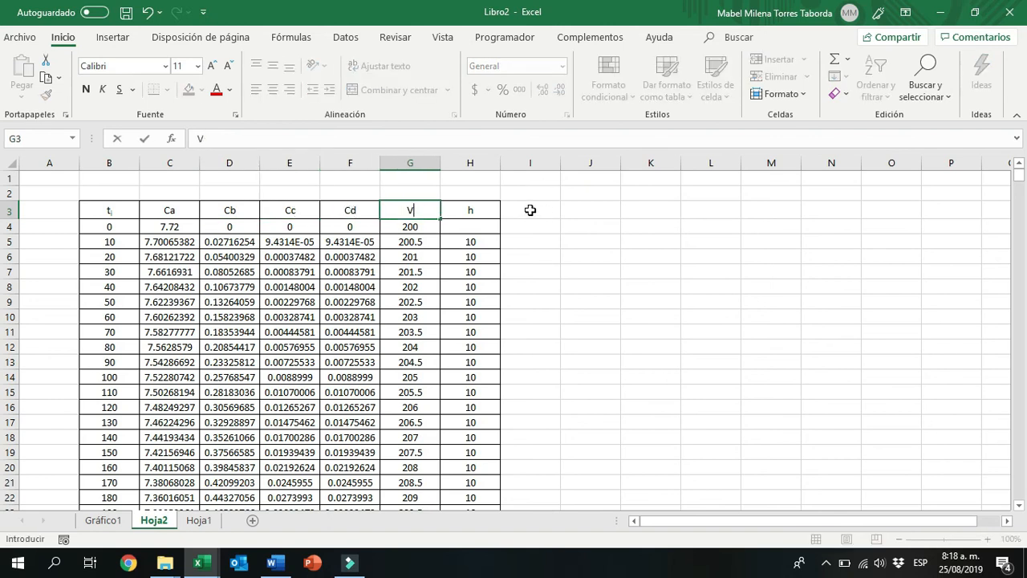
left_click(550, 210)
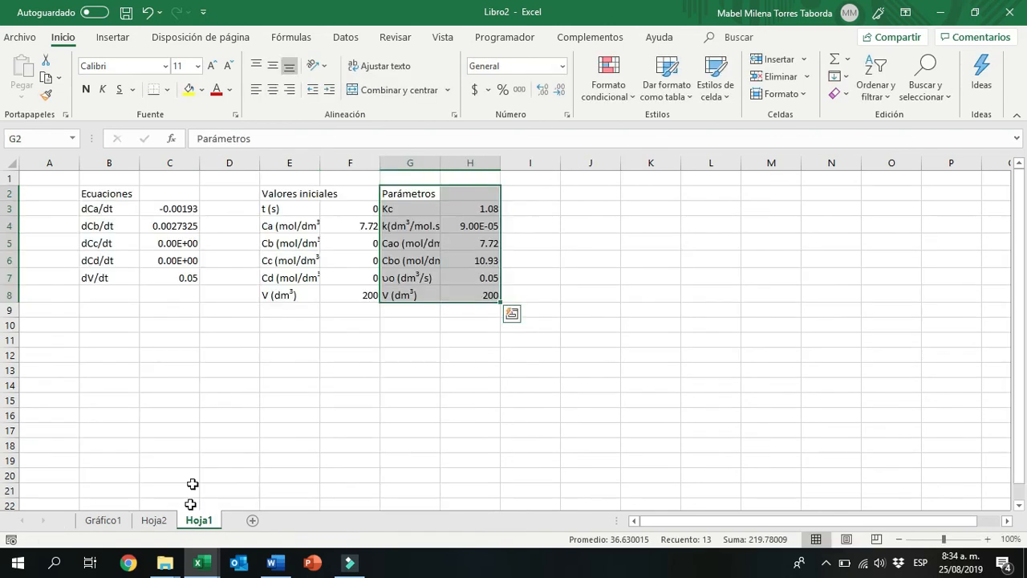
Copy the Parámetros block G2:H8 from Hoja1 and paste it into Hoja2 starting at M3
left_click(552, 227)
left_click_drag(405, 192, 476, 291)
key("ctrl+c")
left_click(160, 521)
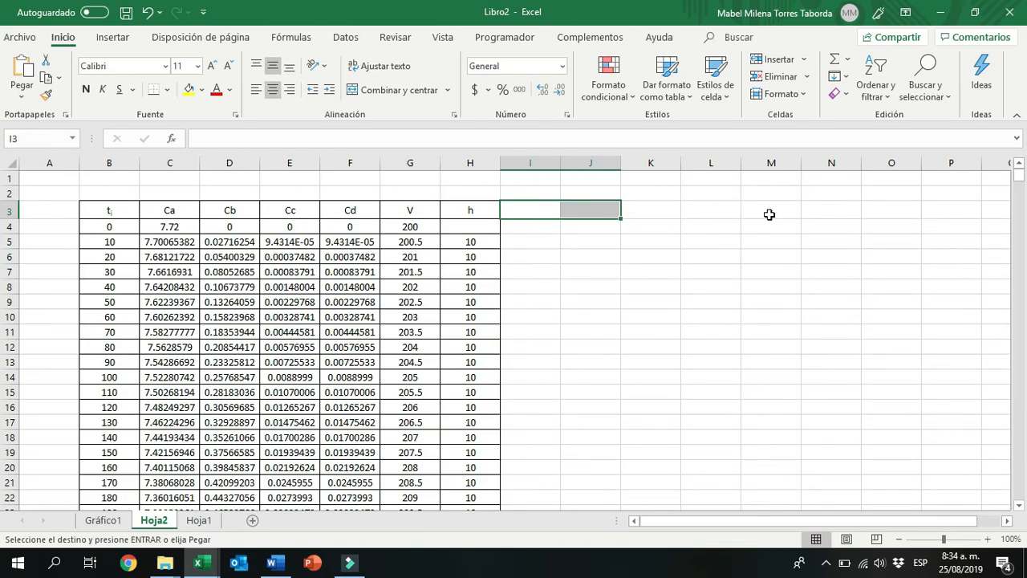
left_click(768, 214)
key("ctrl+v")
left_click(770, 357)
Add the column headers xe in I3 and x in J3
left_click(553, 209)
type("xe")
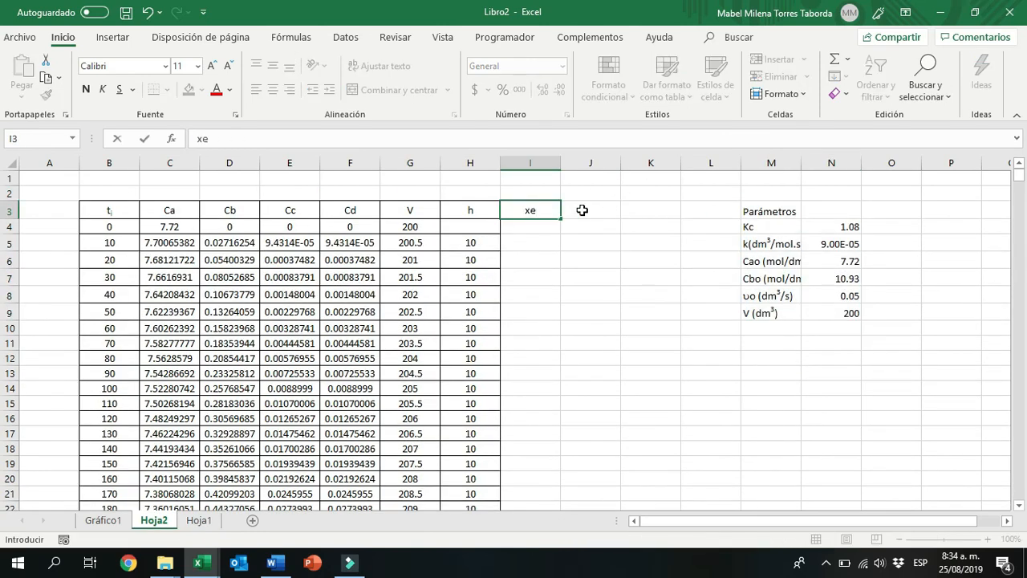
key("Tab")
type("x")
key("Return")
Add the parameter Nao (mol) in M10 and calculate it in N10 as Cao times V, =N6*N9
left_click(760, 329)
type("Nao")
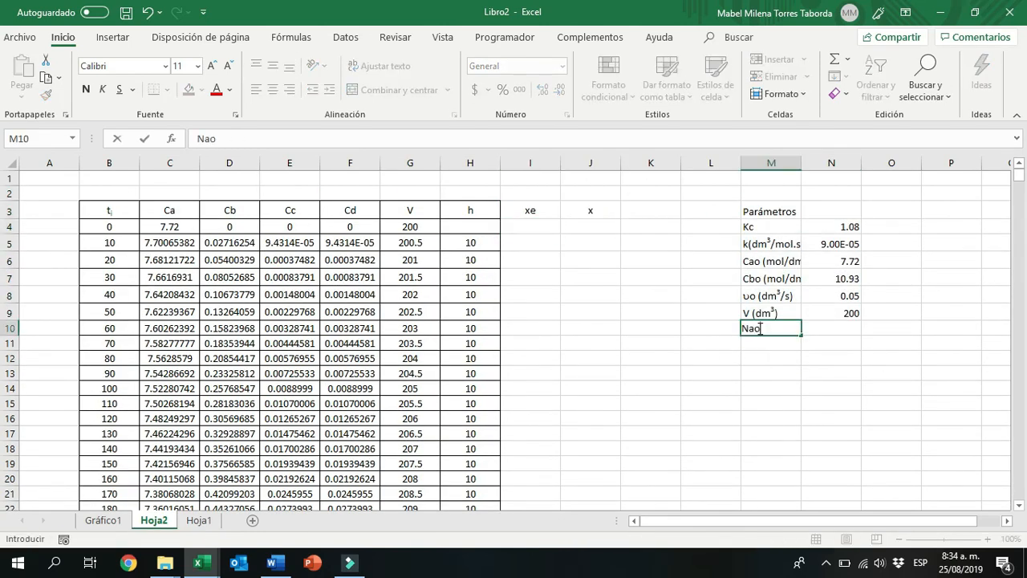
type(" (mol)")
left_click(826, 332)
type("=")
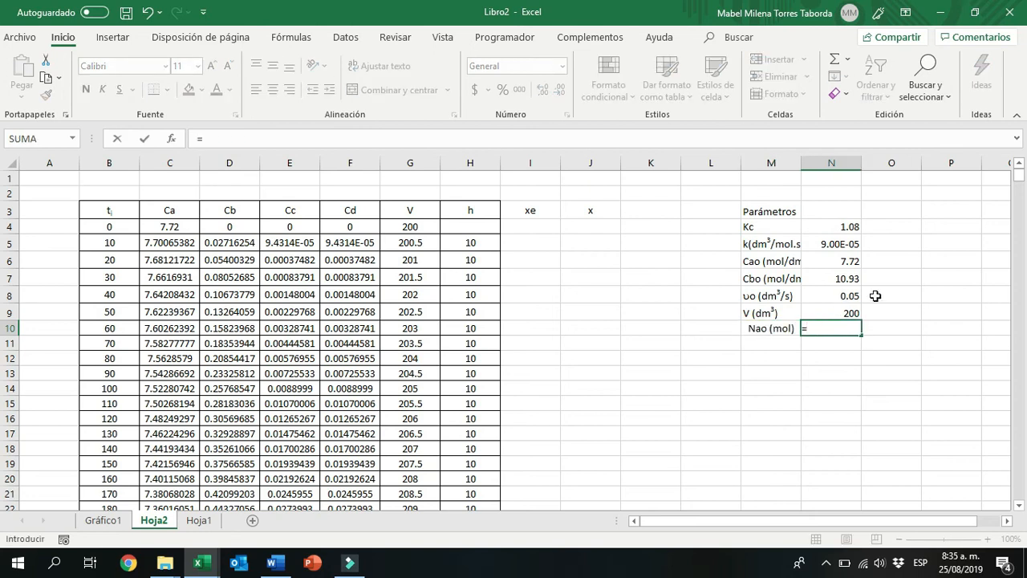
left_click(844, 261)
type("*")
left_click(844, 314)
key("Return")
Add the parameter Fbo (mol/s) in M11 and calculate it in N11 as Cbo times υo, =N7*N8
left_click(758, 339)
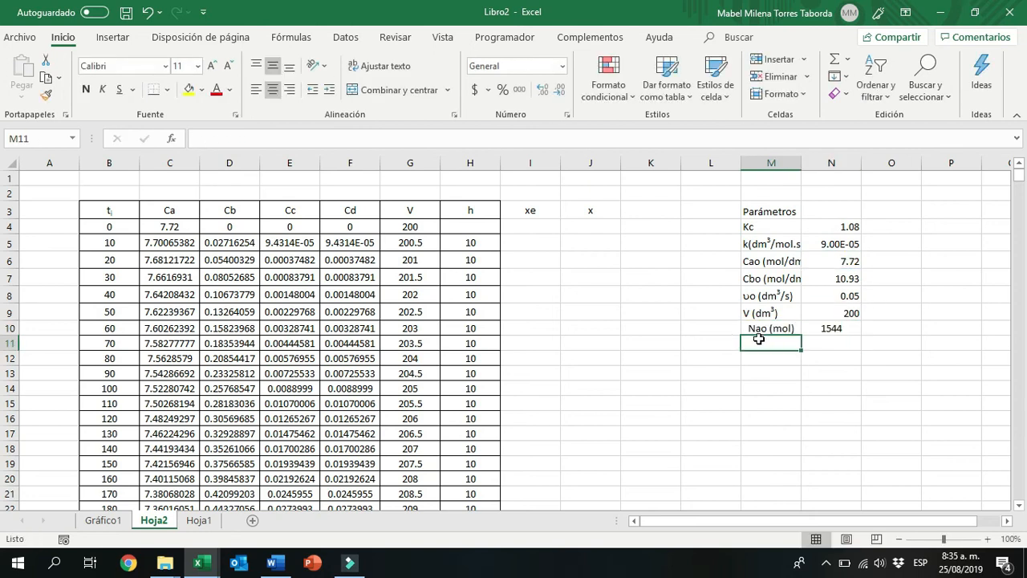
type("Fbo (mol/s)")
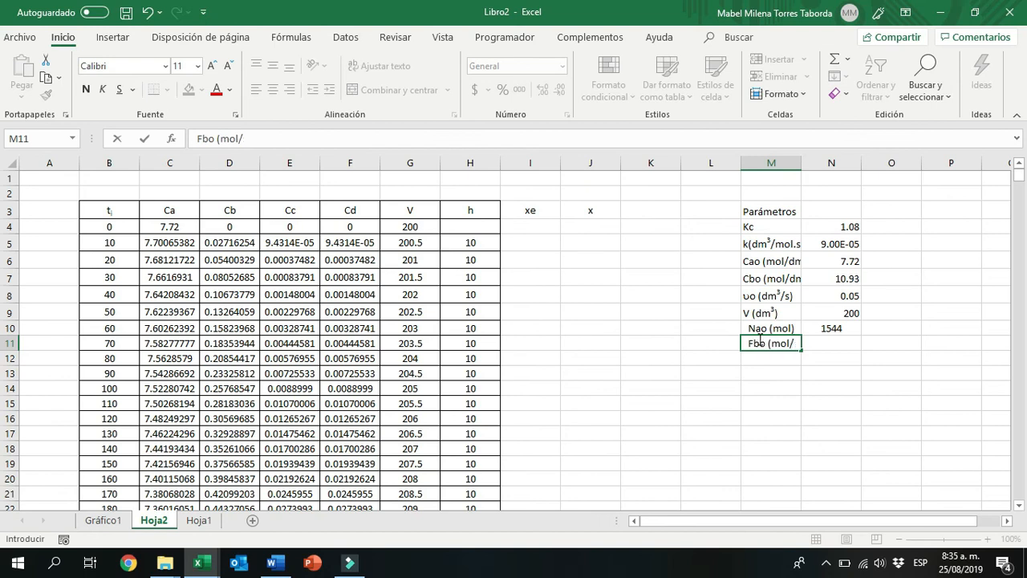
key("Tab")
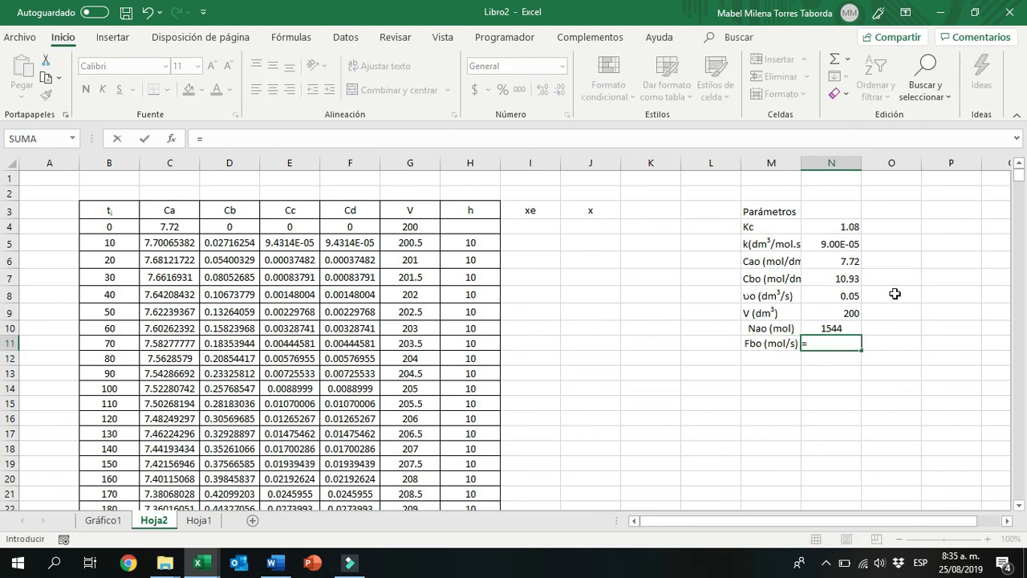
type("=")
left_click(842, 278)
type("*")
left_click(849, 296)
key("Return")
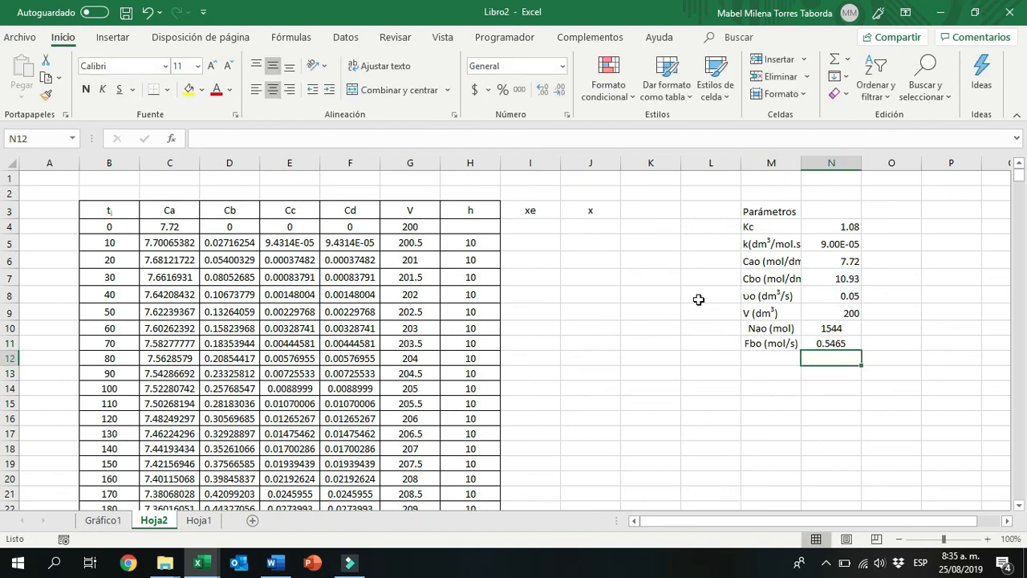
Begin the equilibrium conversion xe formula in I4 with =($N$4*($N$10+$N$11*B4)
left_click(525, 227)
type("=")
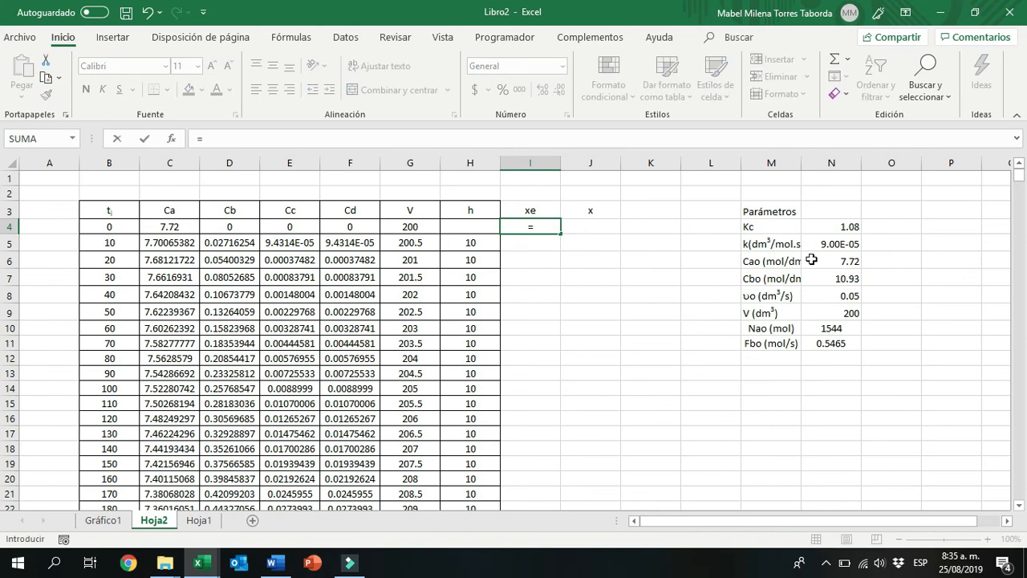
left_click(842, 227)
key("F4")
type("*(")
left_click(847, 329)
key("F4")
type("+")
left_click(834, 344)
key("F4")
type("*")
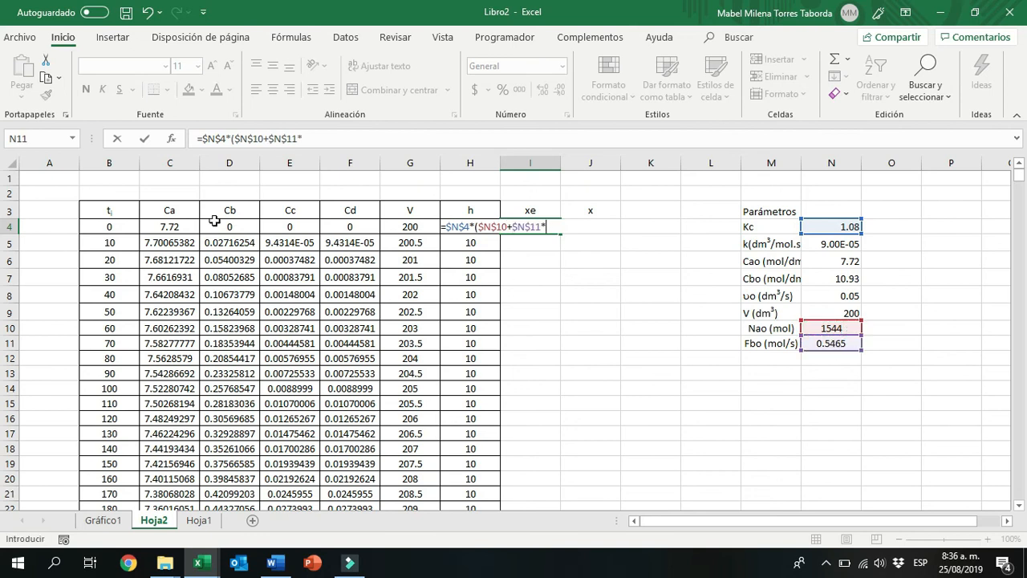
left_click(126, 226)
type(")")
left_click(447, 227)
type("(")
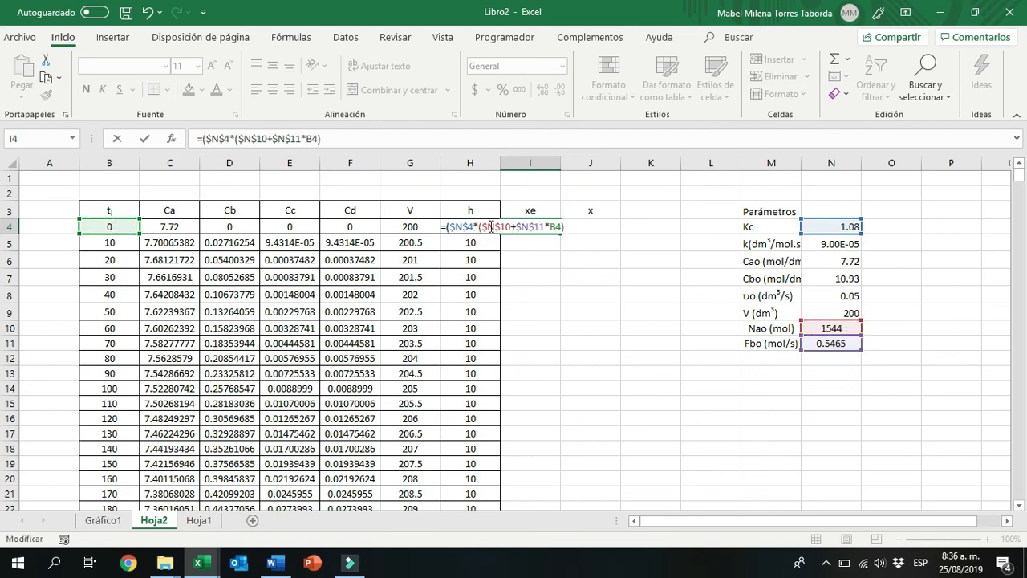
Extend the xe formula in I4 with the squared term -($N$4^2*($N$10+$N$11*B4)^2
left_click(845, 226)
key("F4")
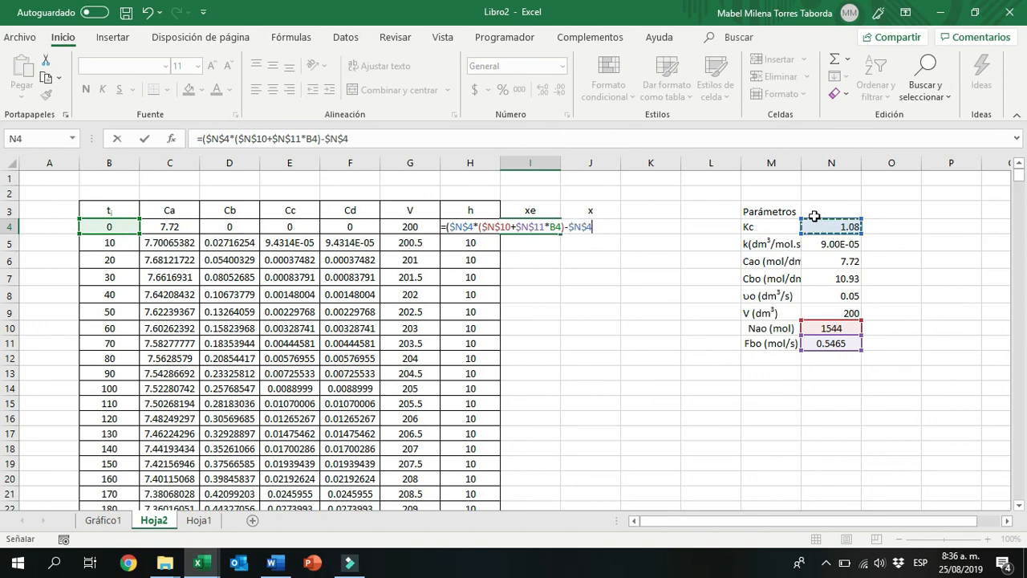
left_click(569, 227)
type("($N$4")
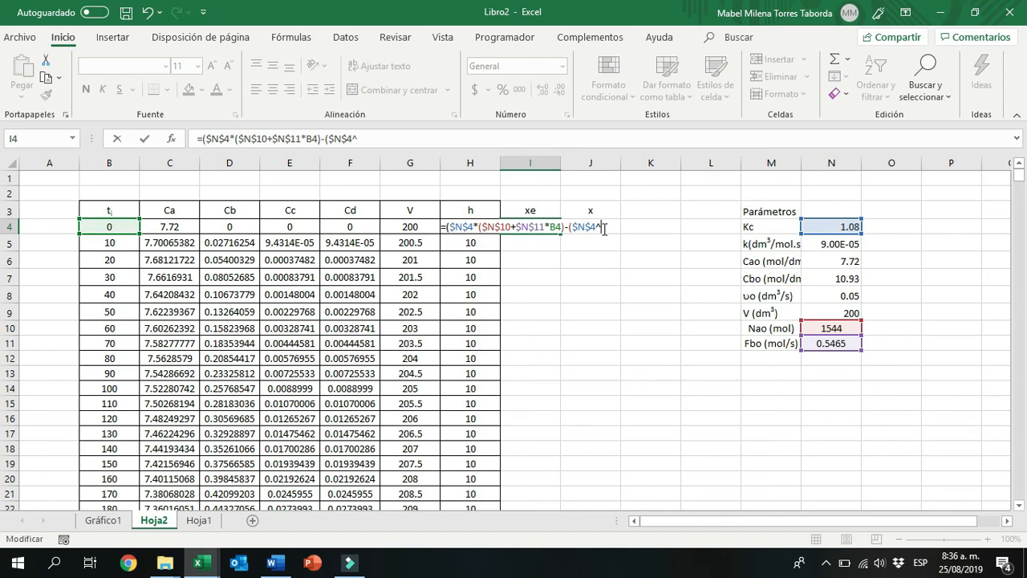
type("^2*(")
left_click(834, 328)
key("F4")
type("+")
left_click(836, 344)
key("F4")
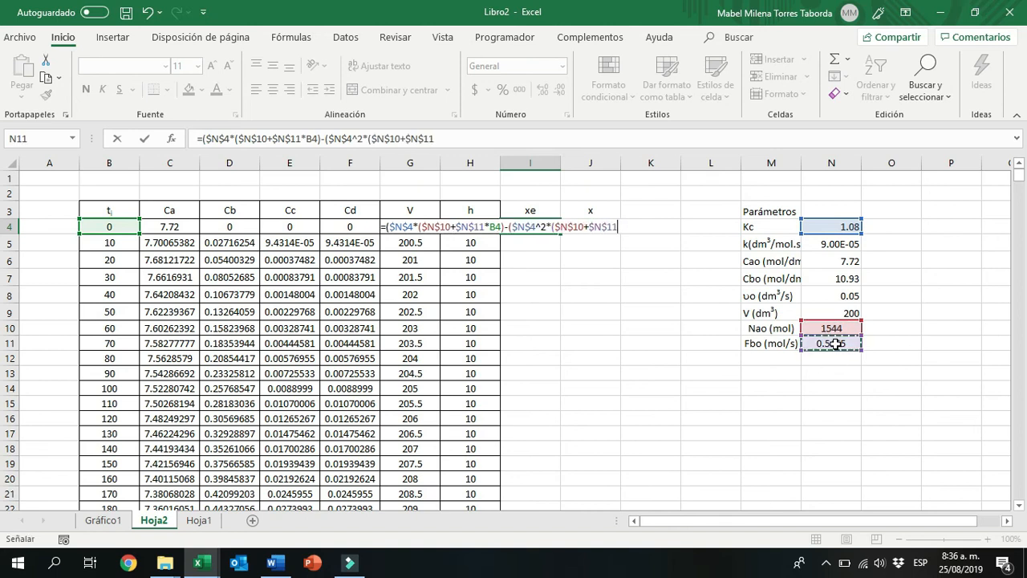
type("*")
left_click(114, 227)
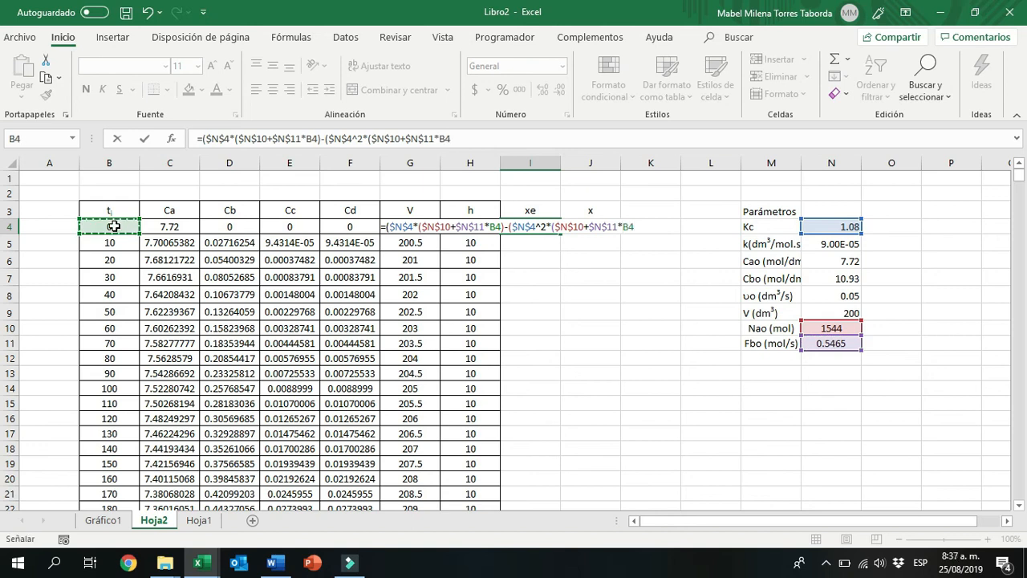
type(")^2")
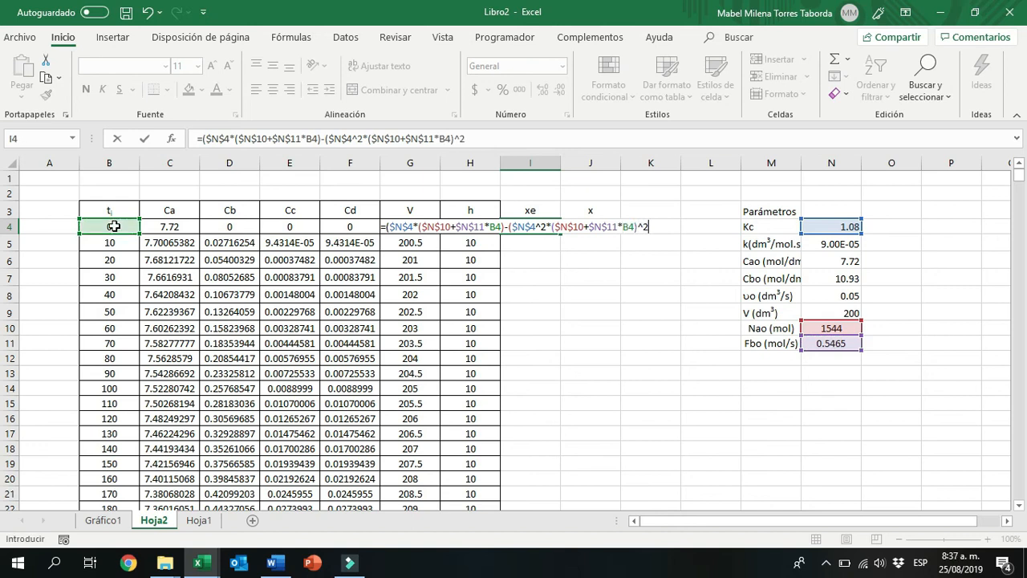
Append the factors -4*$N$10*($N$4-1)* to the xe formula in I4
type("-4*")
left_click(831, 329)
key("F4")
type("*(")
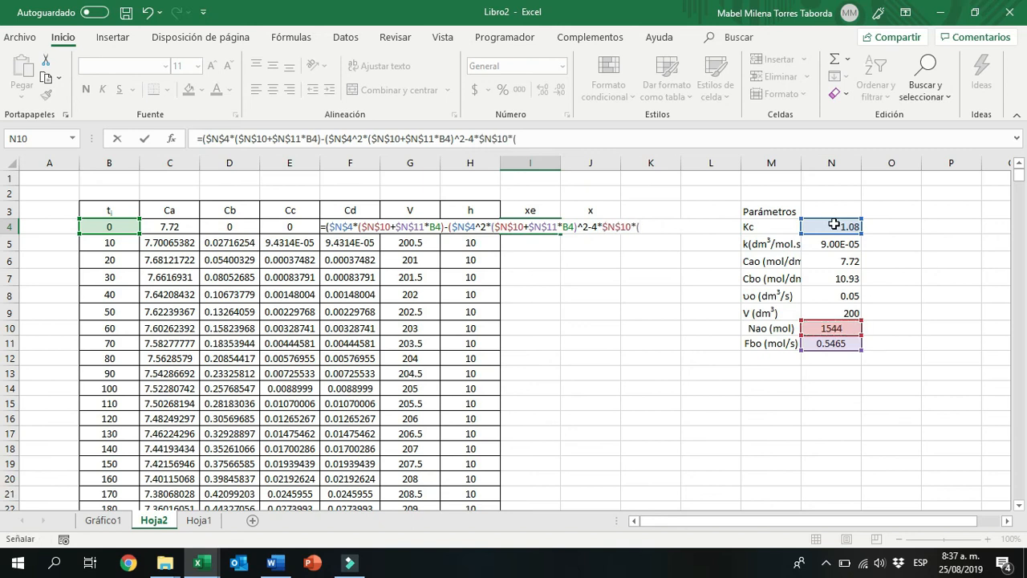
left_click(834, 225)
key("F4")
type("-1)*")
Finish the square-root term of the xe formula in I4 with $N$4*$N$11*B4)^0.5
left_click(835, 226)
key("F4")
type("*")
left_click(839, 344)
key("F4")
type("*")
left_click(119, 227)
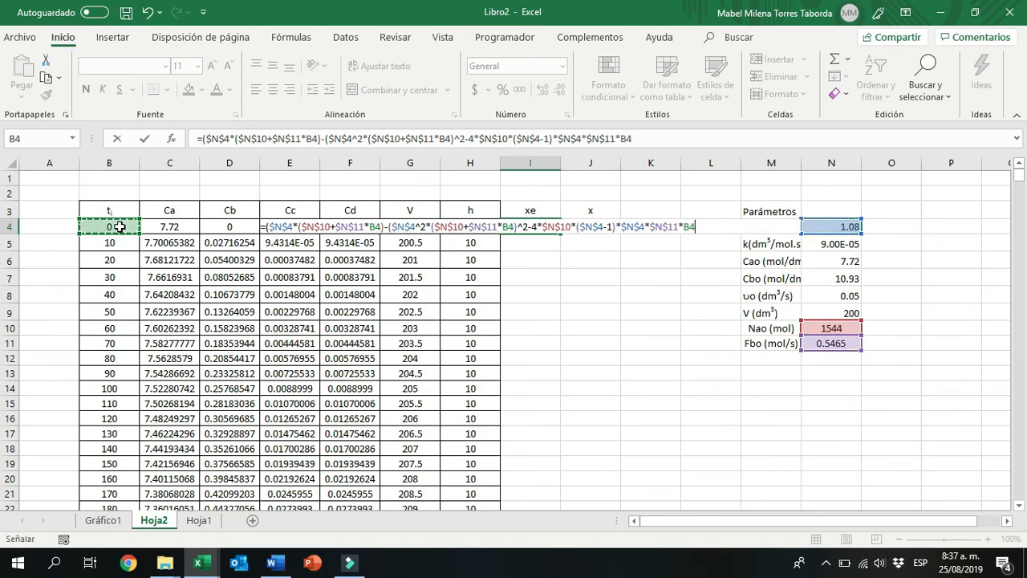
type(")^0.5")
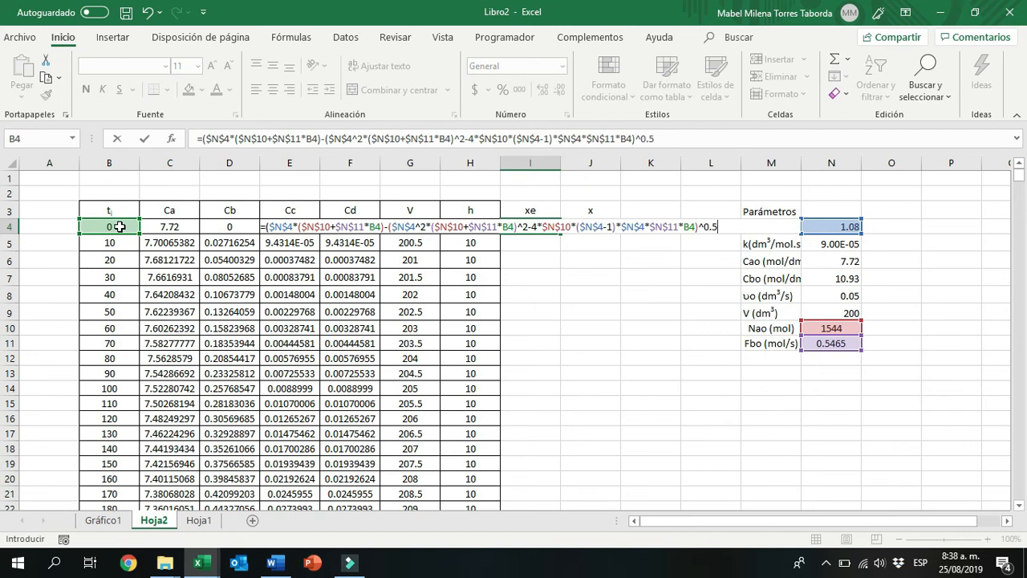
Complete the xe formula in I4 by dividing the expression by (2*$N$10*($N$4-1)), and fill it down the xe column
type(")/(2*")
left_click(829, 328)
key("F4")
type("*(")
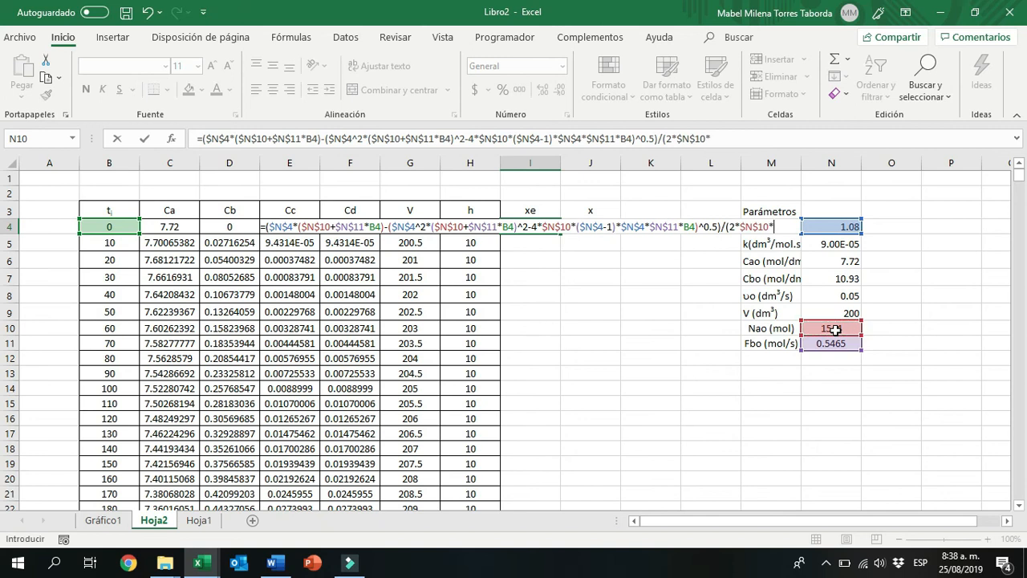
left_click(851, 225)
key("F4")
type("-1")
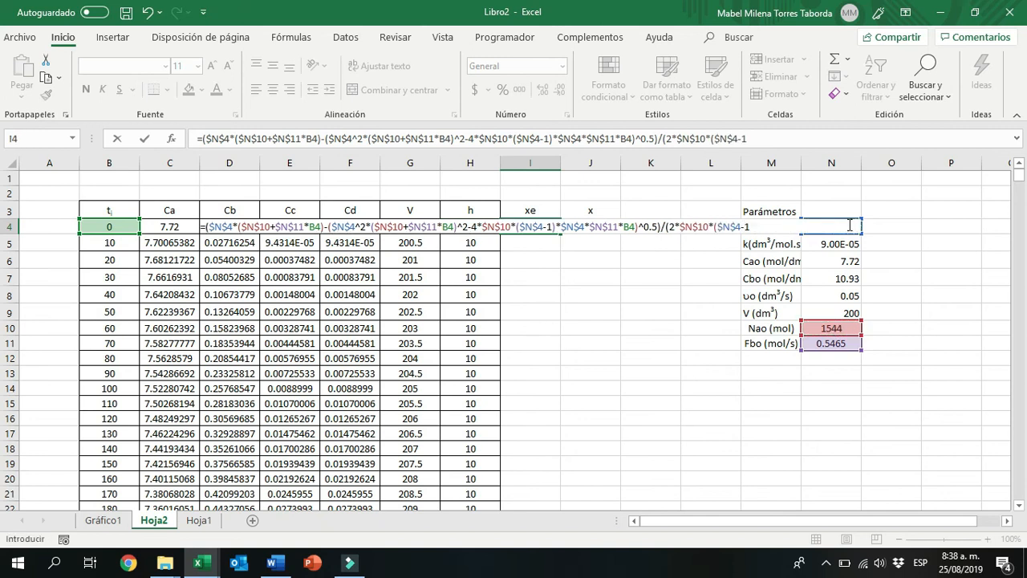
key("Return")
left_click(535, 227)
double_click(560, 233)
Begin the actual conversion x formula in J4 with the numerator and opening denominator =($N$6*$N$9-C4*G4)/(
left_click(588, 227)
type("=")
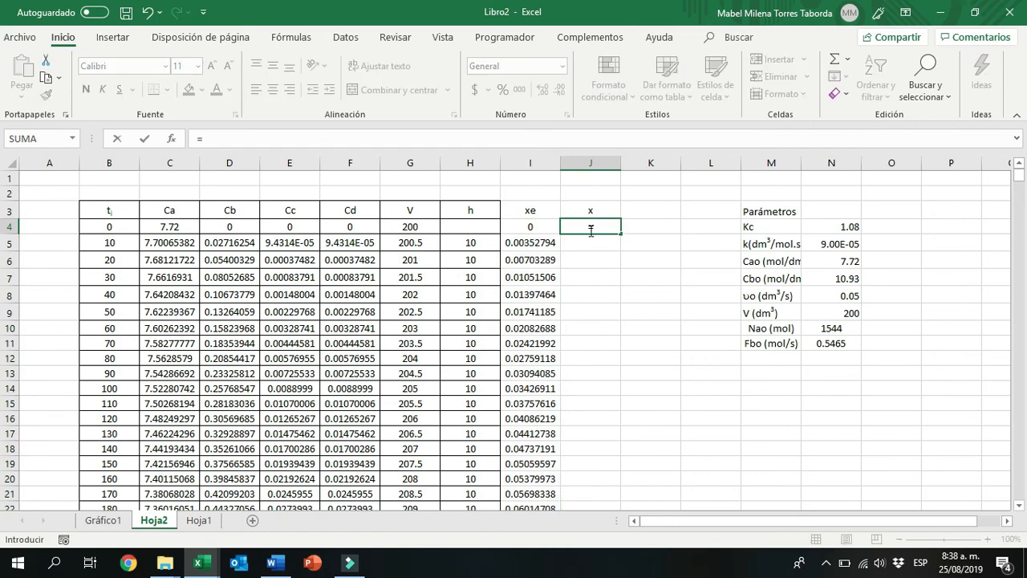
left_click(848, 260)
key("F4")
type("*")
left_click(848, 313)
key("F4")
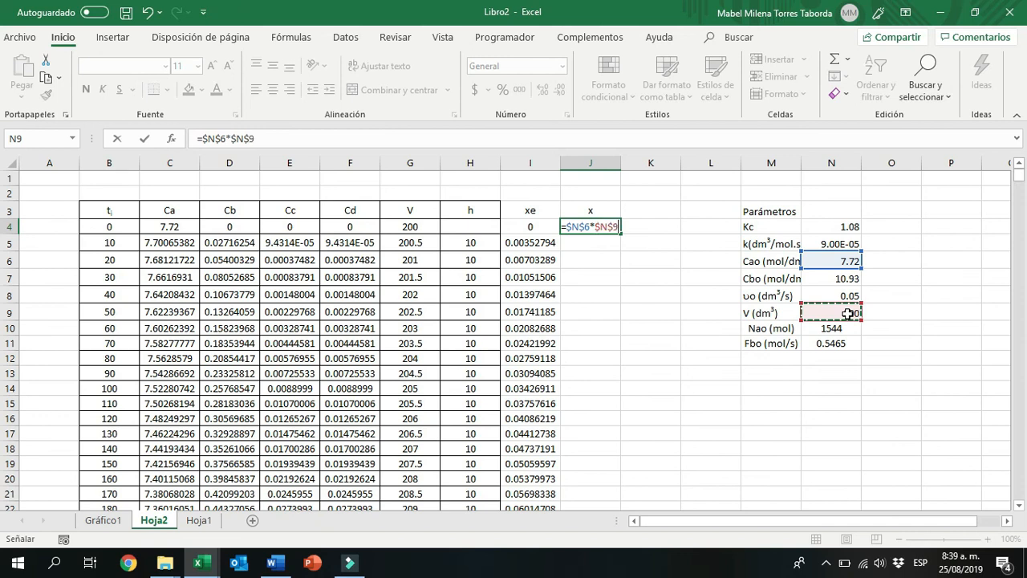
type("-")
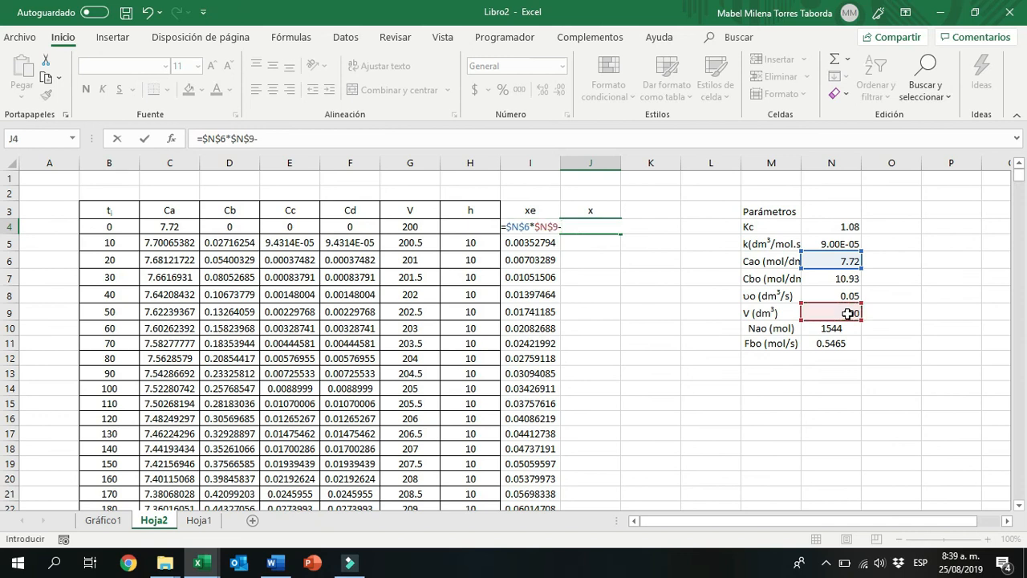
left_click(163, 229)
type("*")
left_click(410, 227)
left_click(505, 228)
type("()/(")
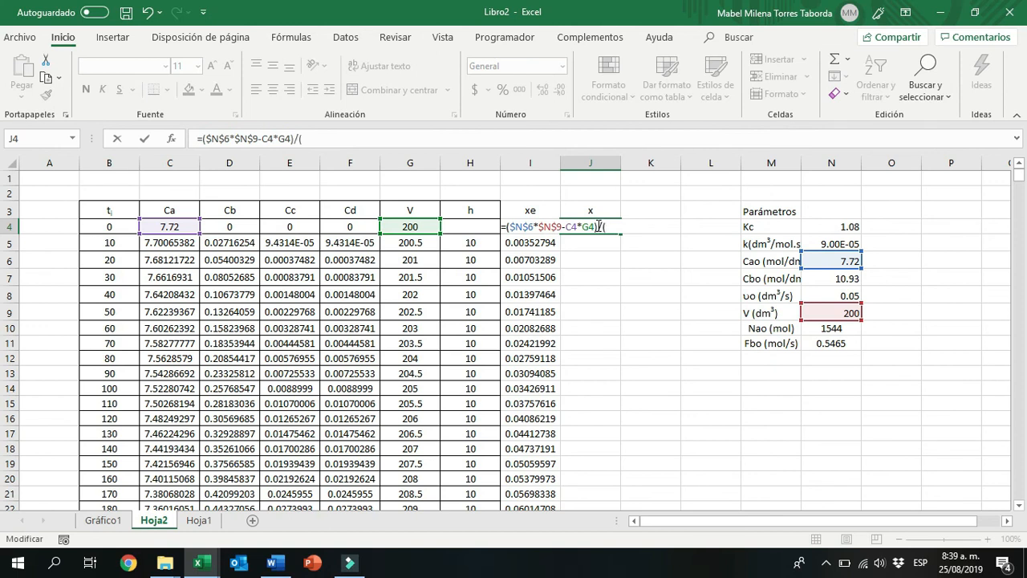
Finish the x formula in J4 with the denominator $N$6*$N$9) and fill it down the x column
left_click(831, 261)
key("F4")
type("*")
left_click(831, 312)
key("F4")
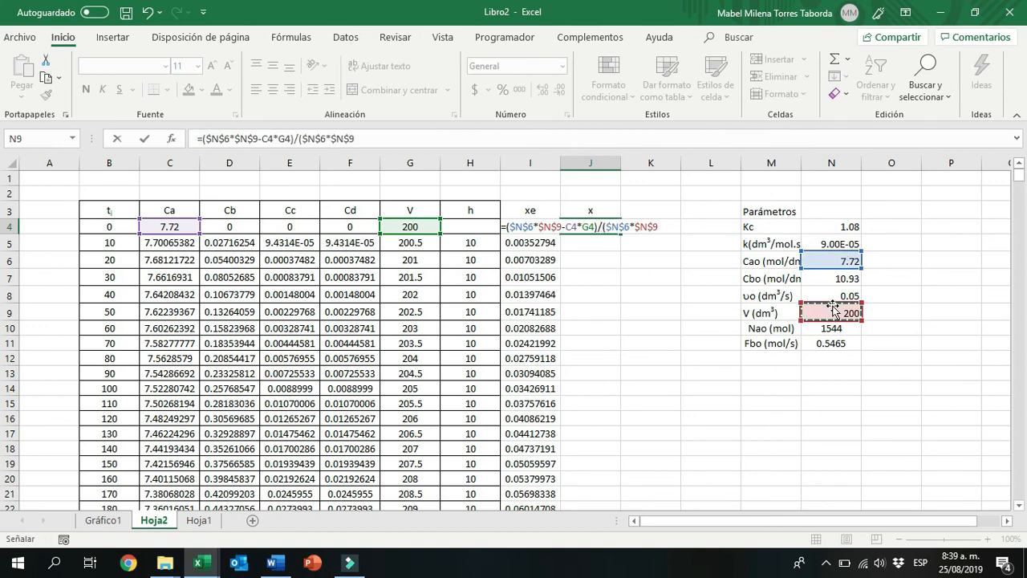
type(")")
key("Return")
left_click(592, 227)
double_click(620, 234)
Apply all borders to the xe and x columns from row 3 through row 1004
left_click_drag(530, 211, 596, 464)
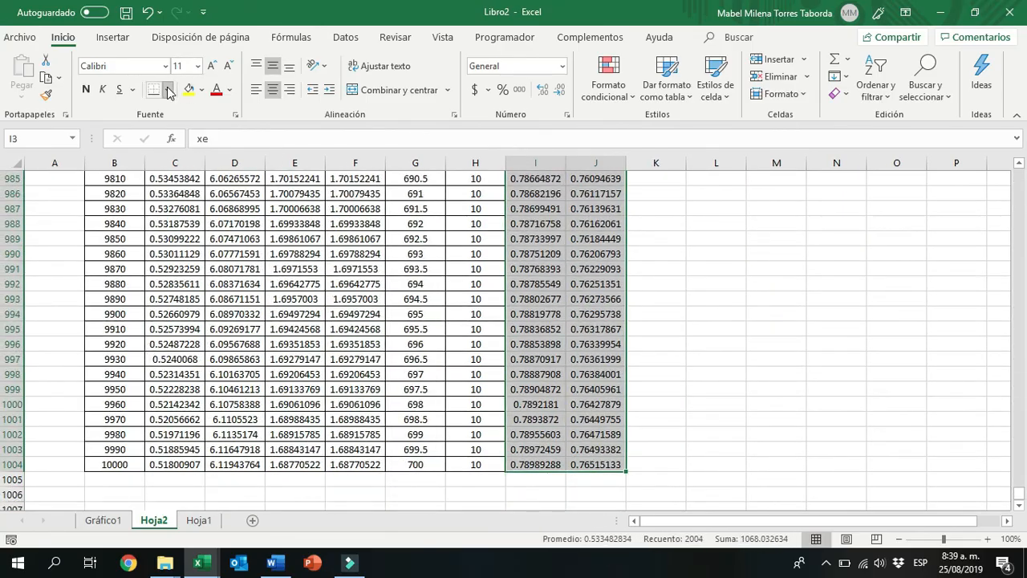
left_click(168, 91)
left_click(201, 231)
left_click(671, 307)
Insert a scatter chart with lines from the results table on Hoja2
left_click(102, 519)
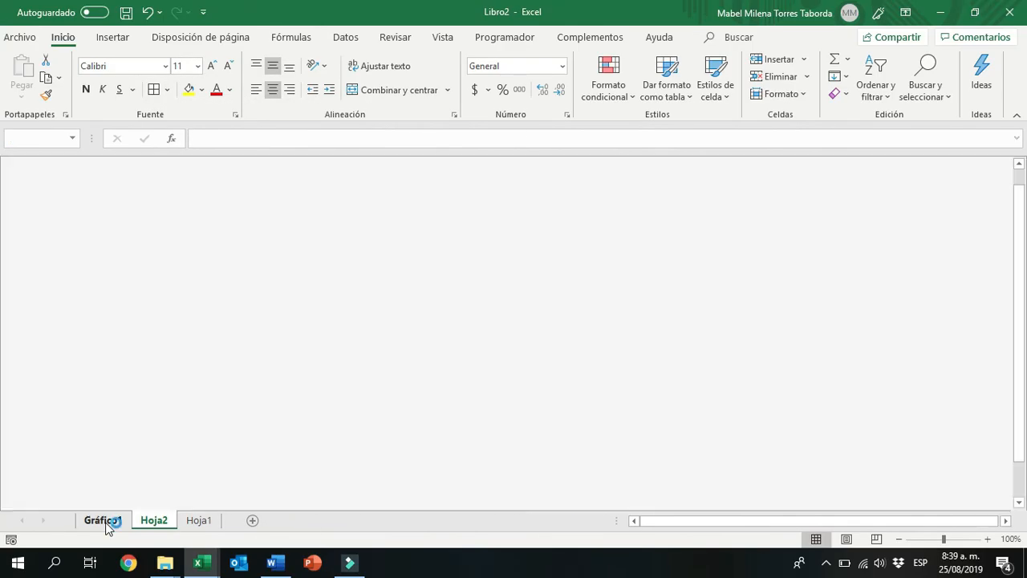
left_click(153, 520)
left_click(112, 37)
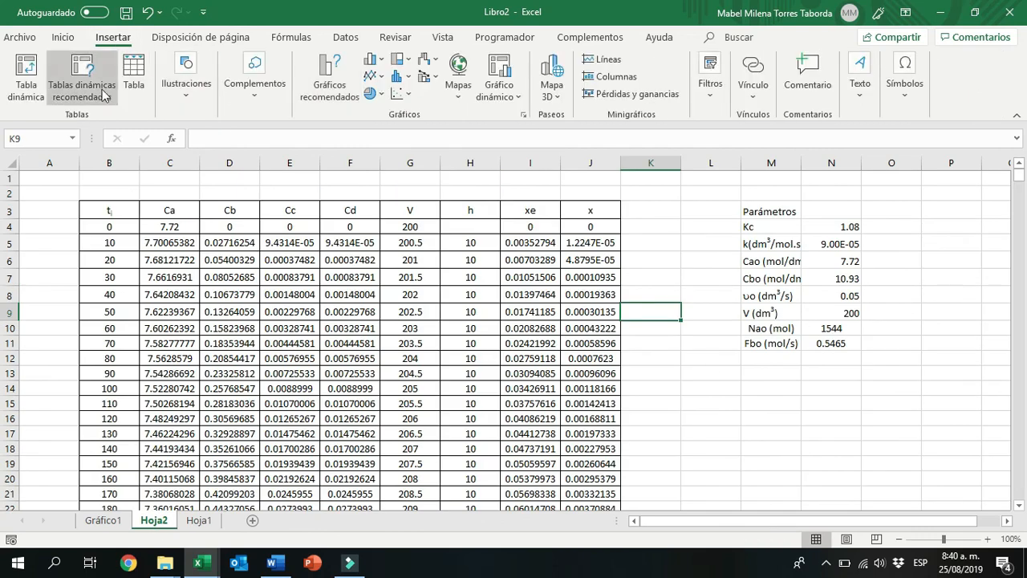
left_click(398, 93)
left_click(495, 152)
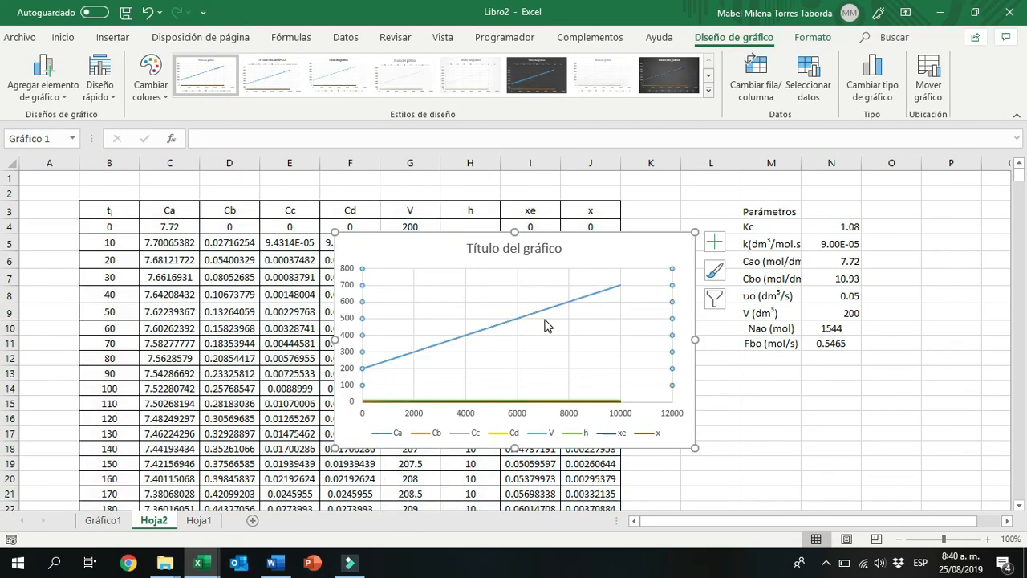
Exclude the Ca, Cb, Cc, Cd, V and h series so the chart plots only xe and x, and move it beside the table
left_click(808, 78)
left_click(38, 411)
left_click(39, 426)
left_click(39, 442)
left_click(39, 458)
left_click(38, 474)
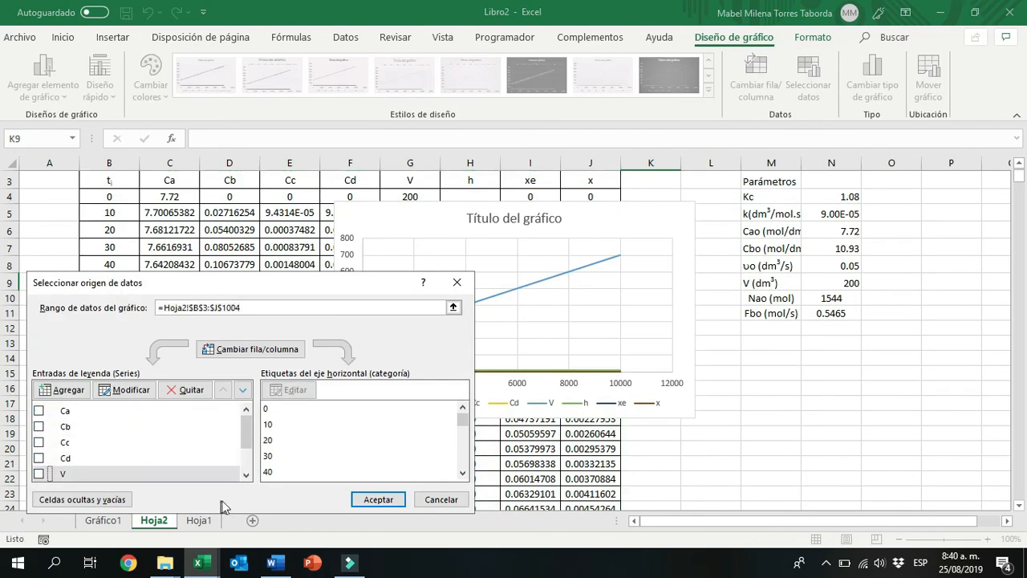
triple_click(246, 475)
left_click(38, 442)
left_click(378, 499)
left_click_drag(623, 213, 914, 223)
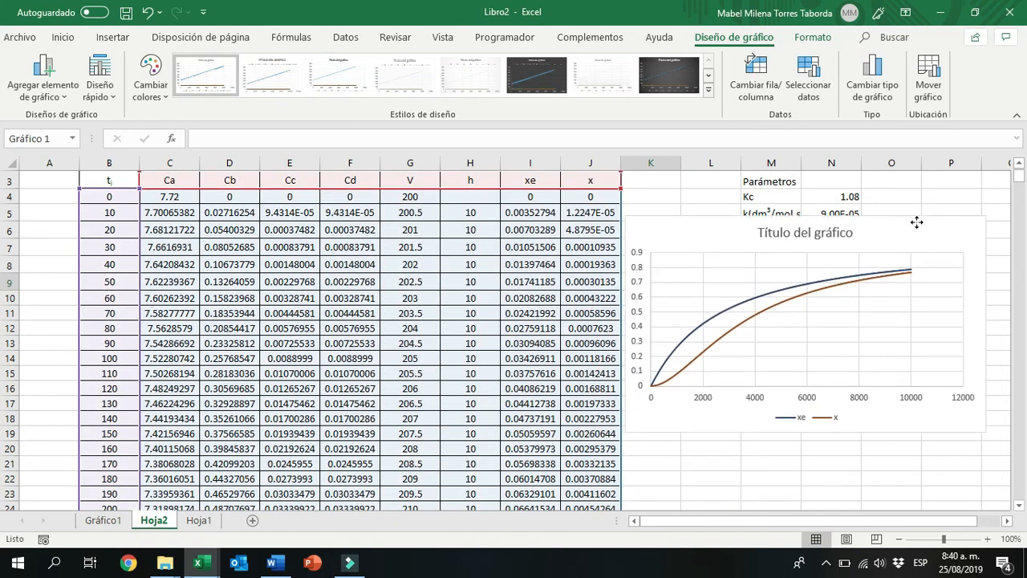